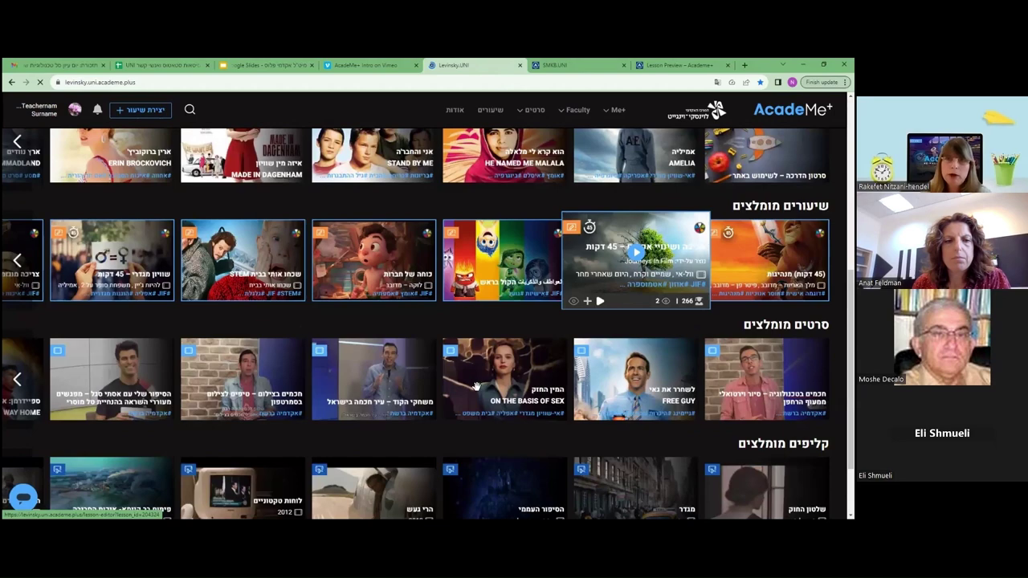
Search the whole Levinsky catalogue of movies, clips and lessons for "שוויון"
scroll(478, 390, down, 1)
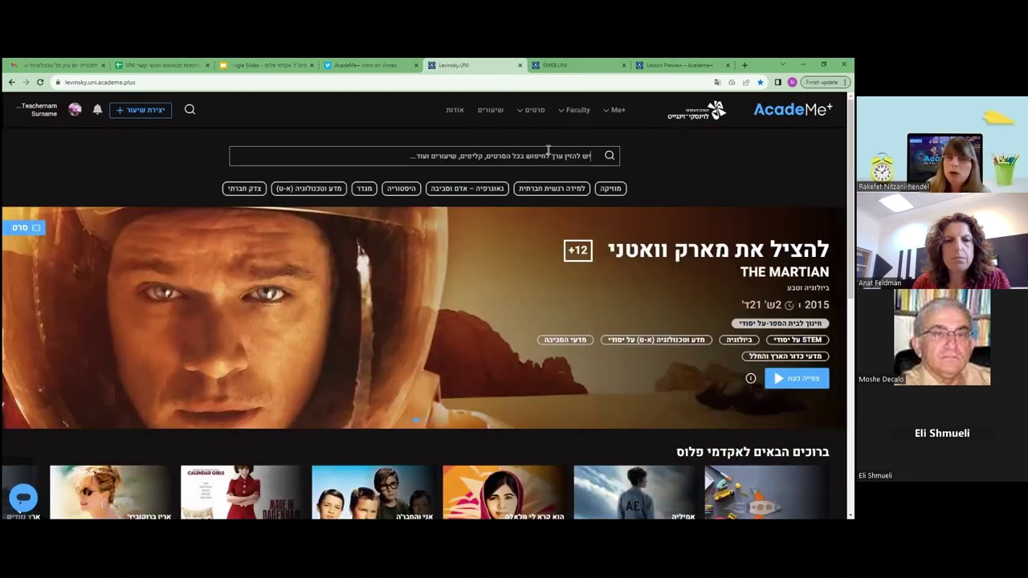
click(548, 154)
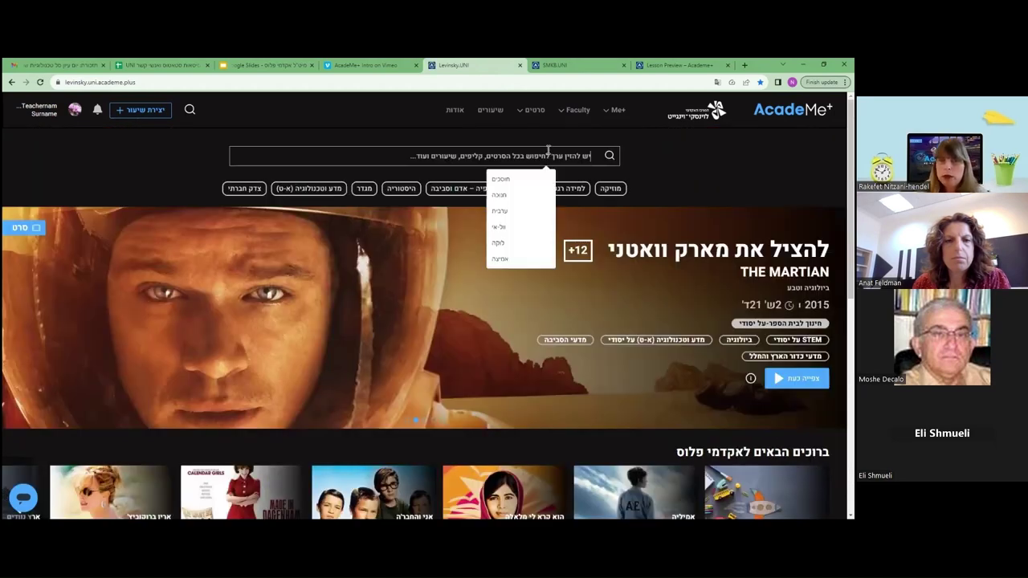
text(ש)
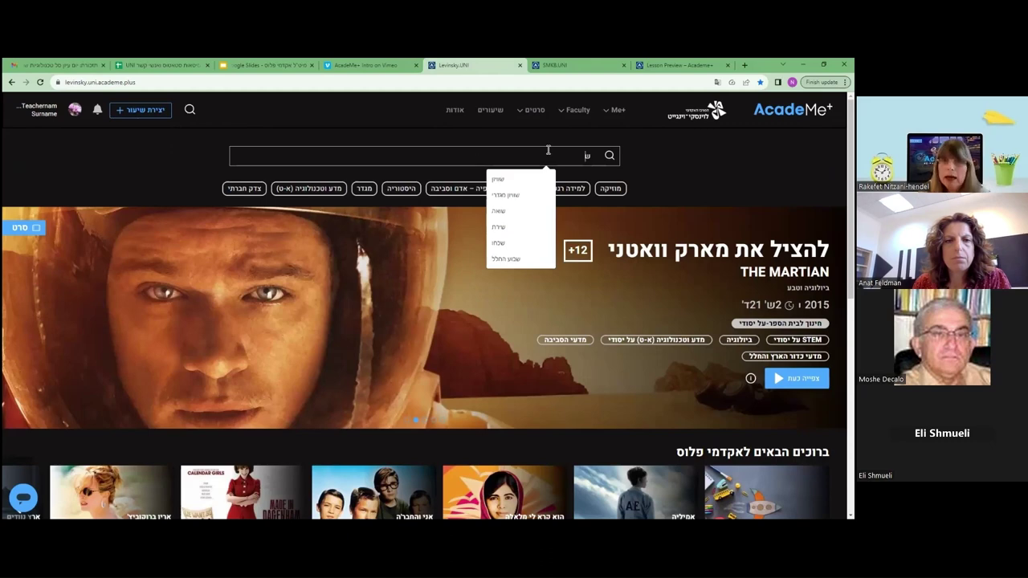
text(וויון)
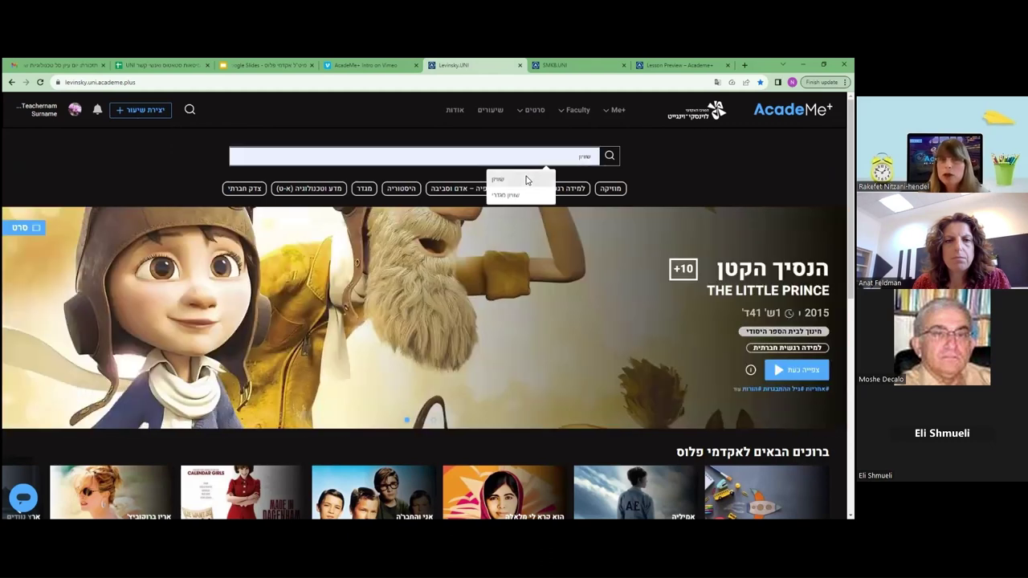
click(528, 178)
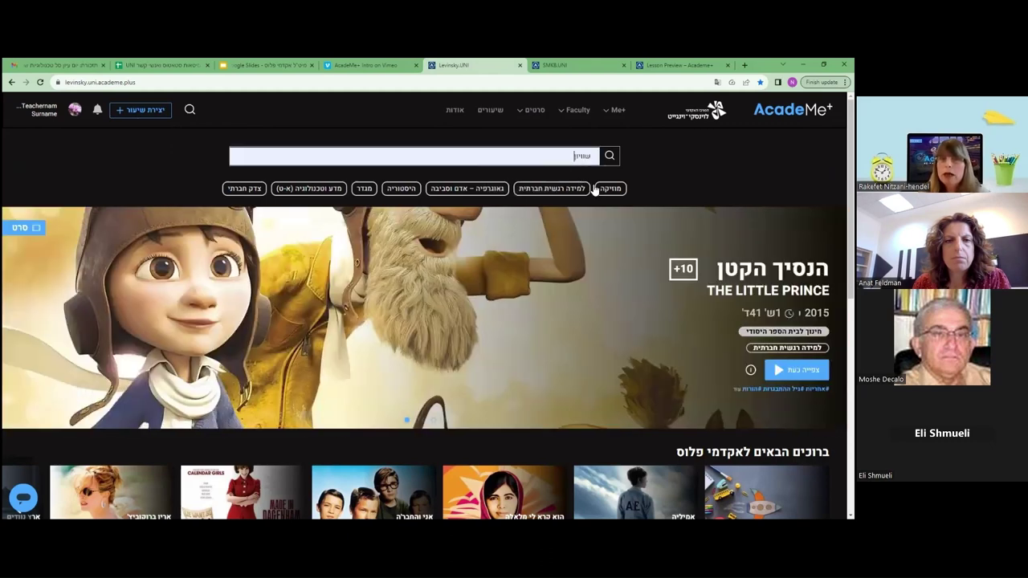
click(609, 156)
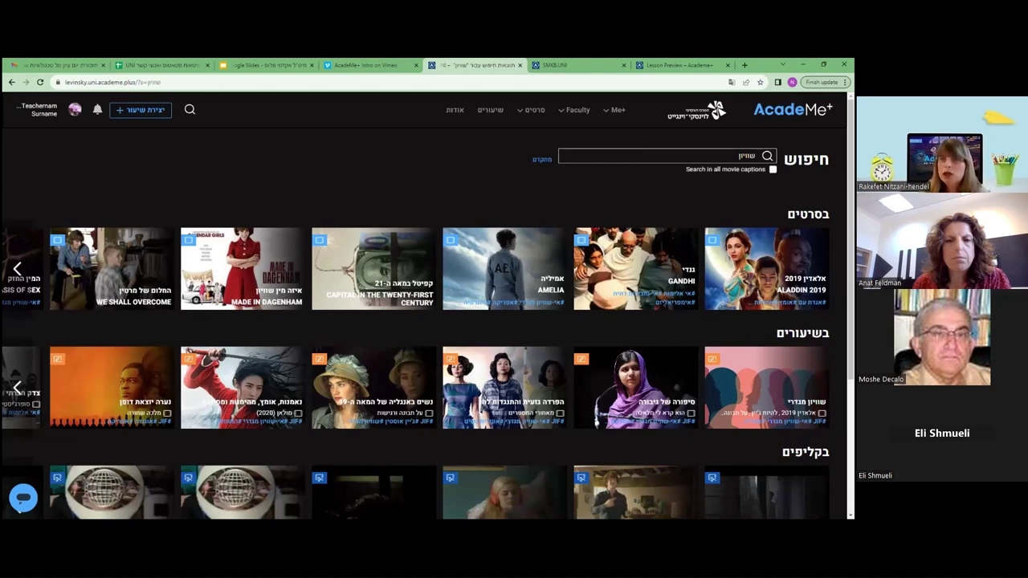
Extend the search to all movie captions and view the caption matches for Mary Poppins (1964)
click(772, 169)
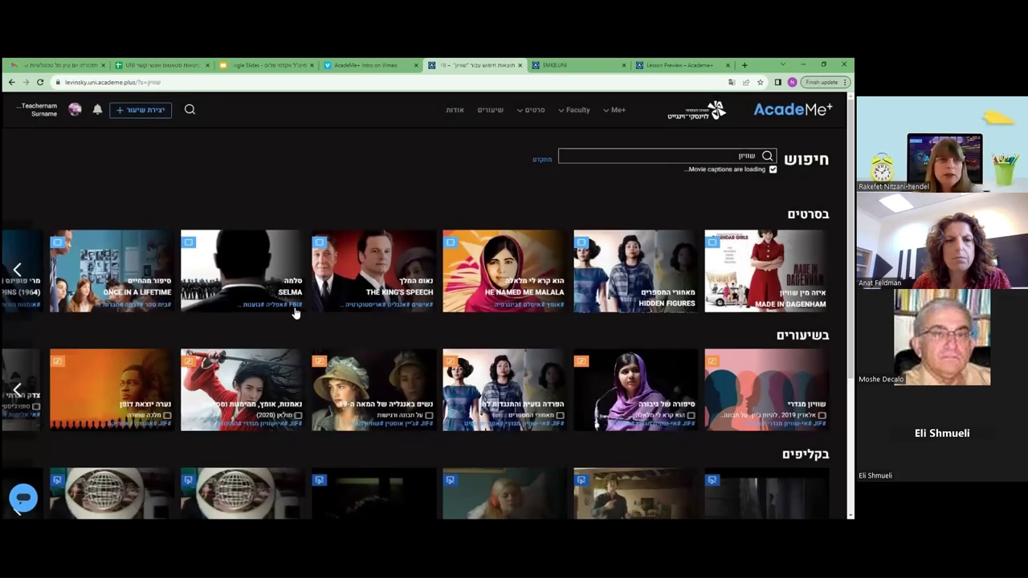
click(19, 270)
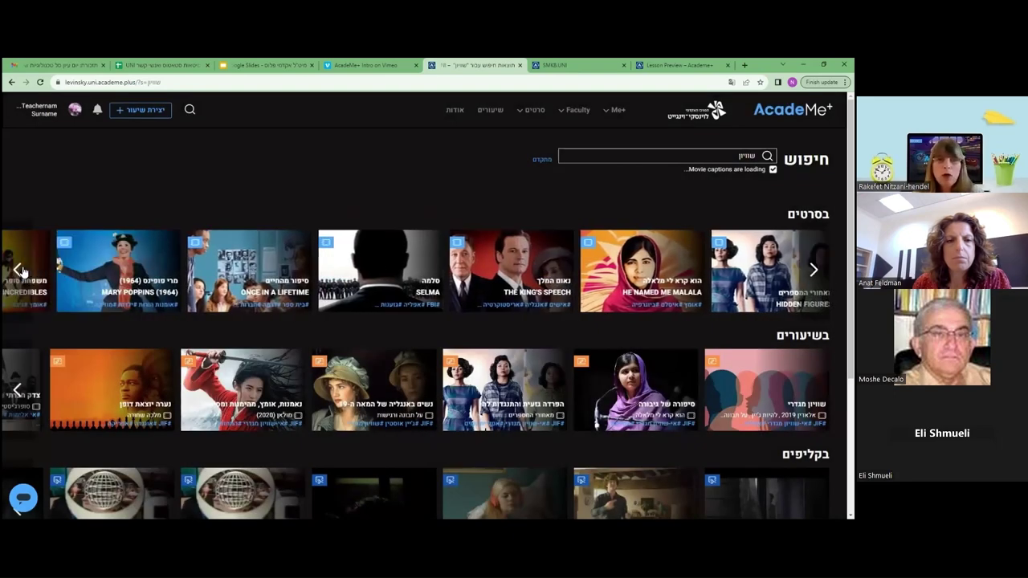
mouse_move(72, 306)
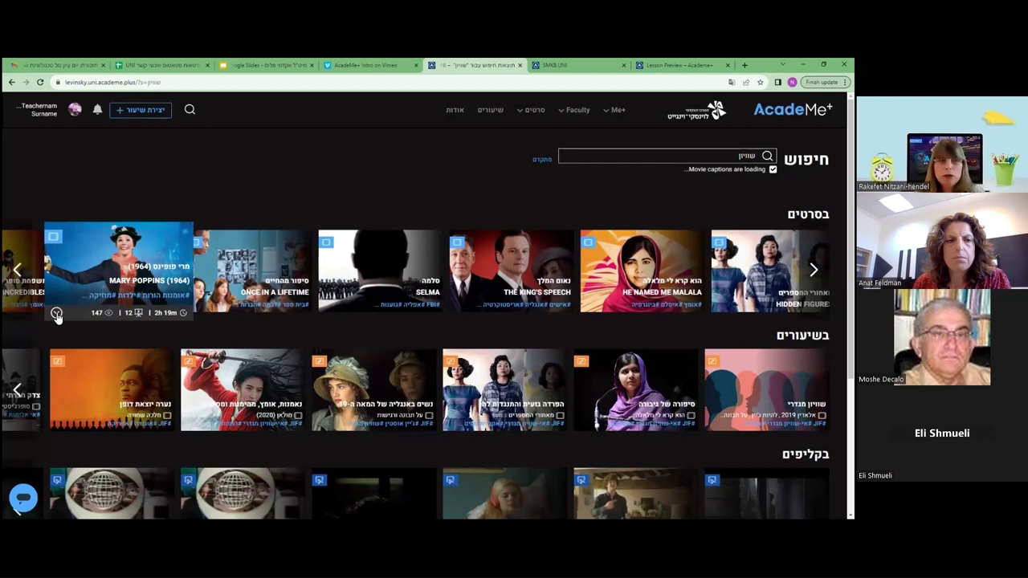
click(56, 316)
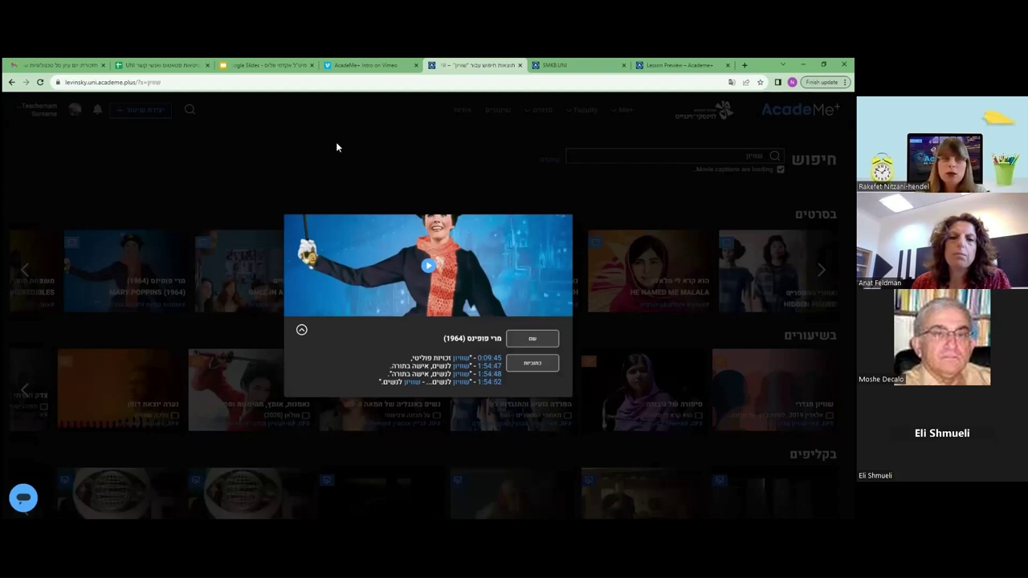
click(276, 133)
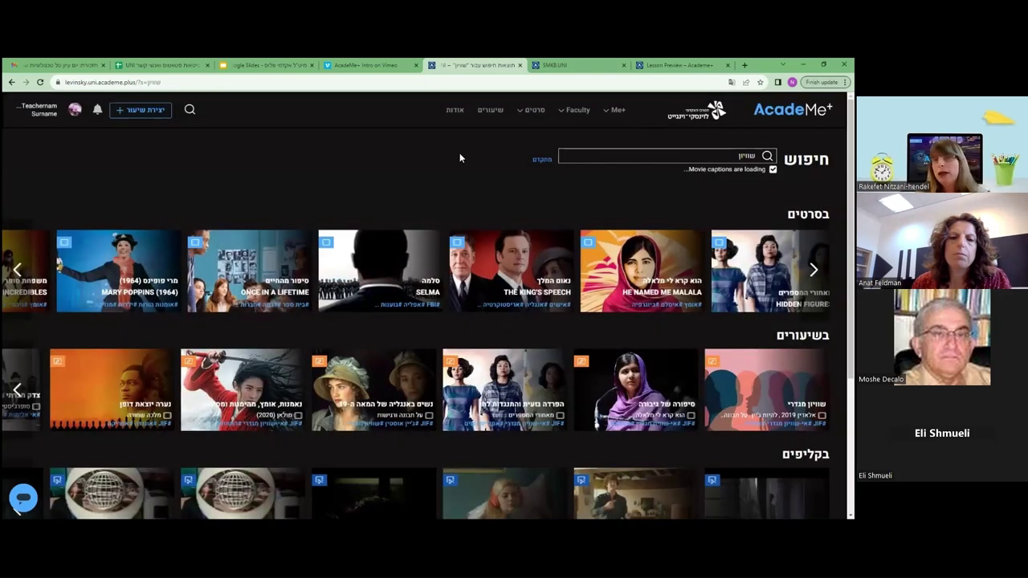
Go to the movies catalogue (סרטים) and open the page of The King's Speech
click(535, 112)
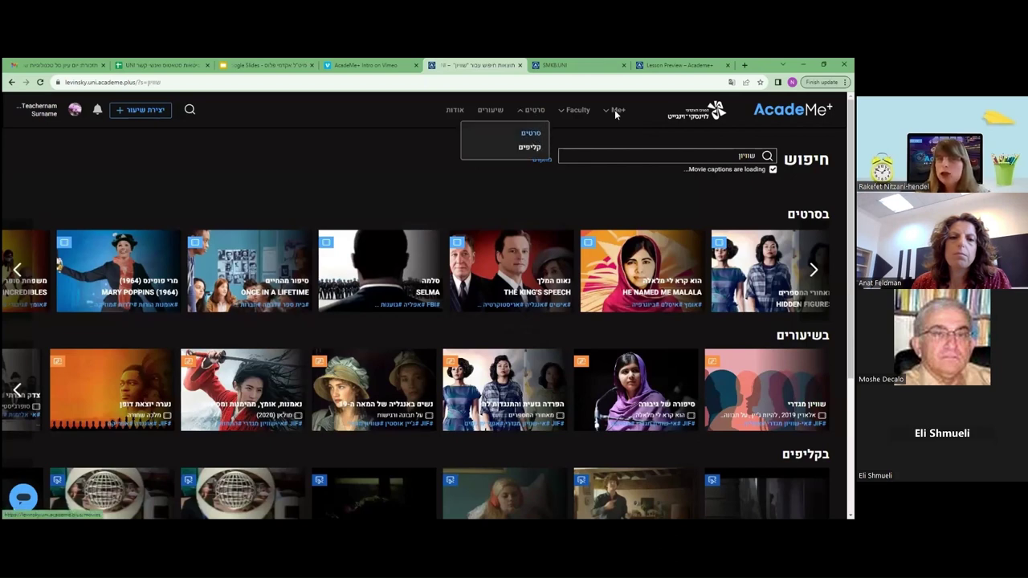
click(533, 135)
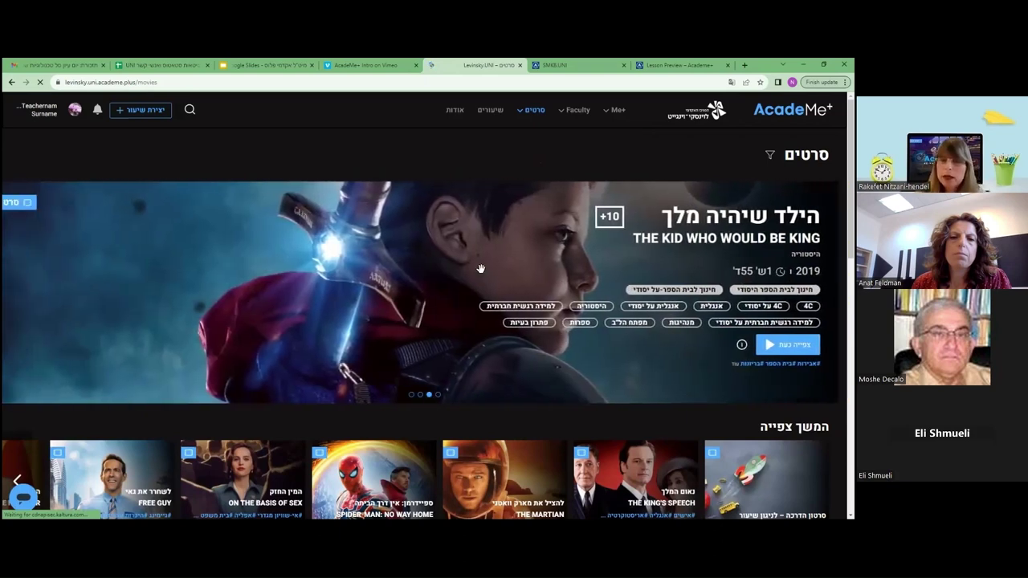
scroll(486, 277, down, 1)
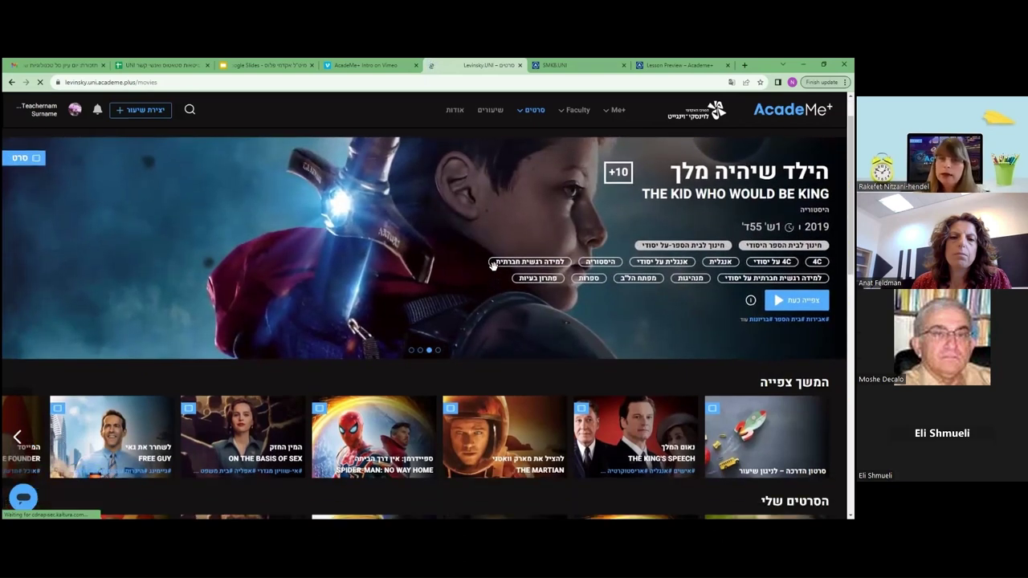
mouse_move(618, 419)
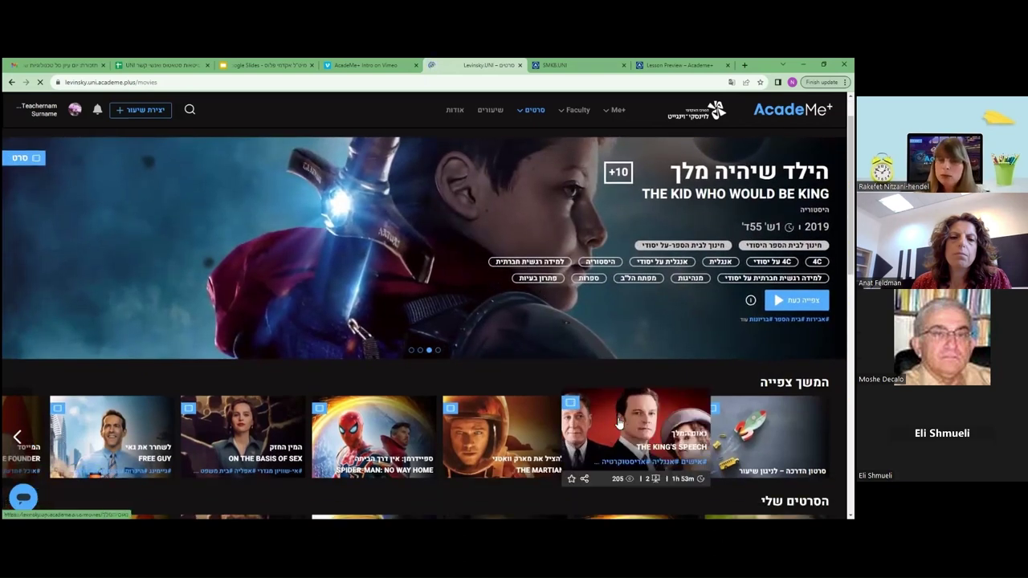
click(618, 419)
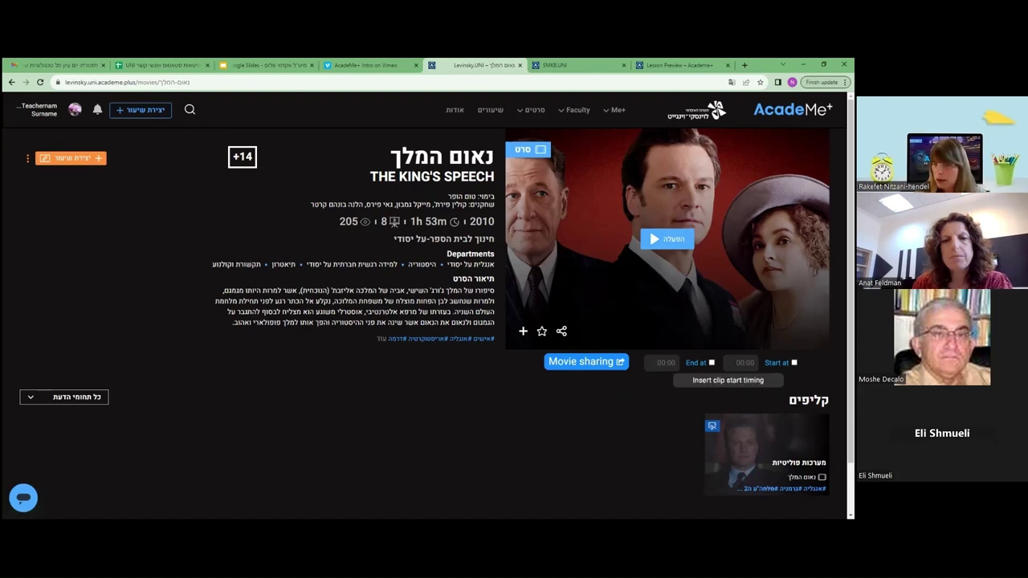
Enable start and end times for a clip of The King's Speech, set the end to 00:20, and view the clip sharing options
click(793, 362)
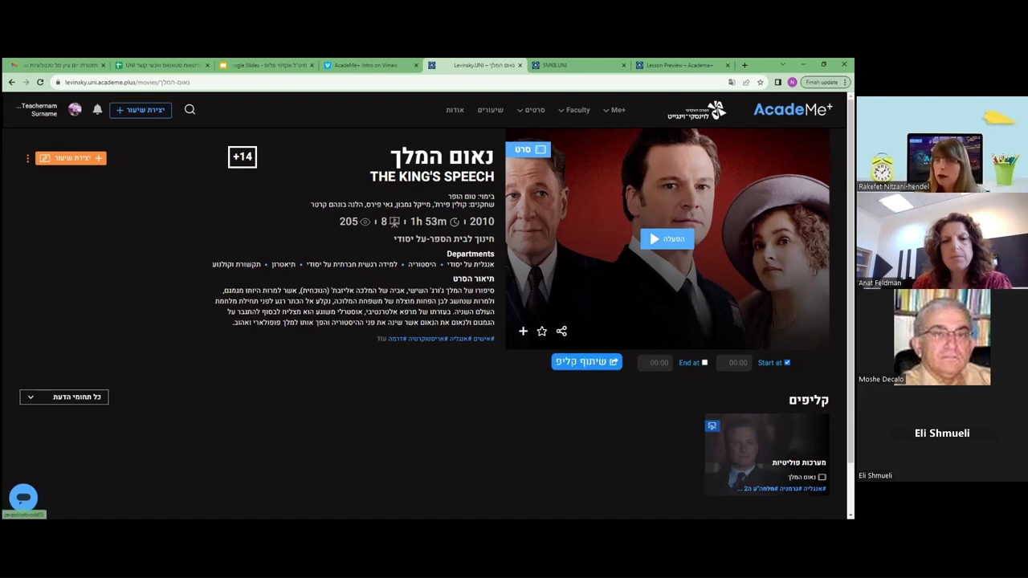
click(689, 362)
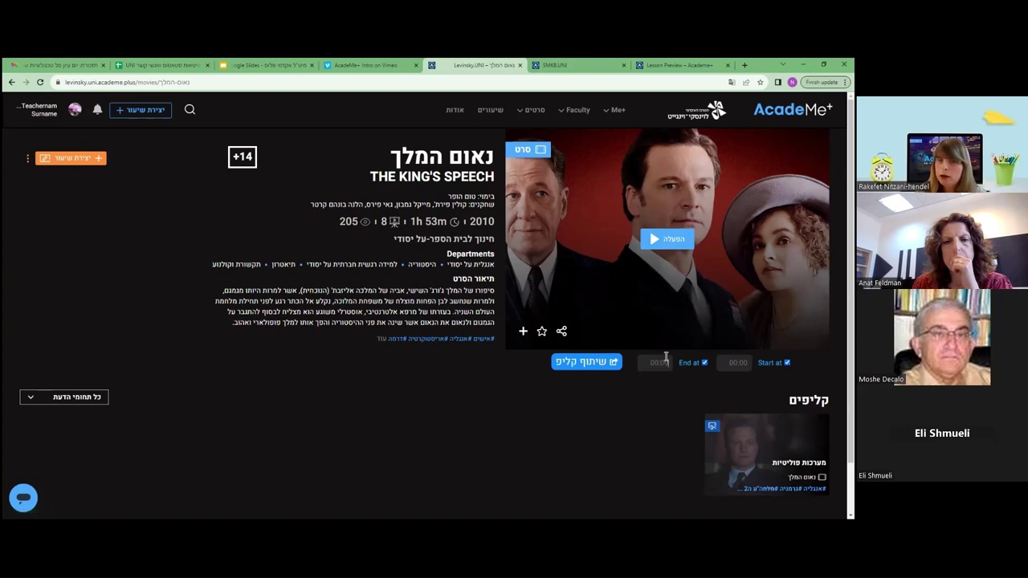
click(666, 358)
text(00)
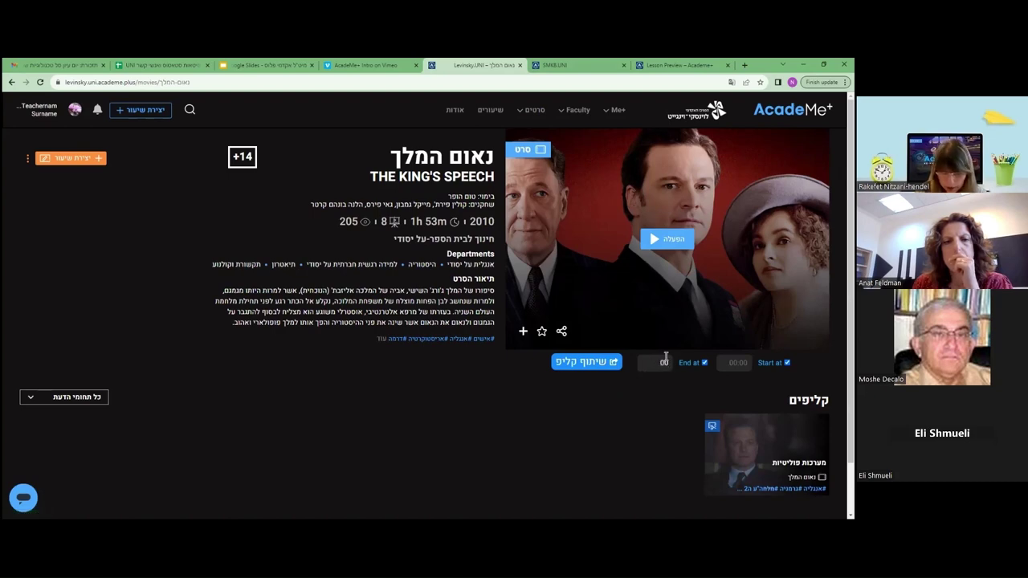
text(:20)
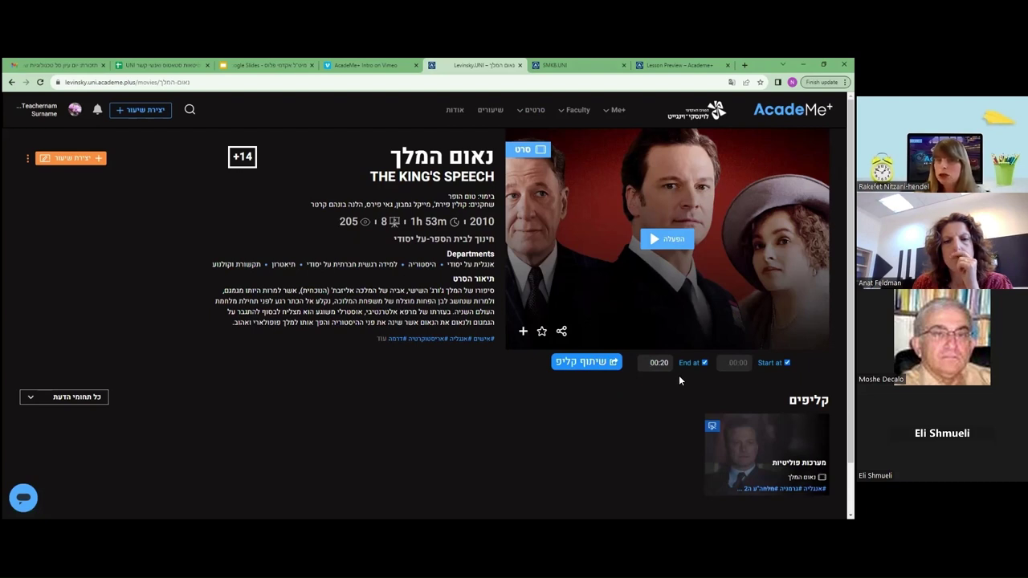
click(595, 364)
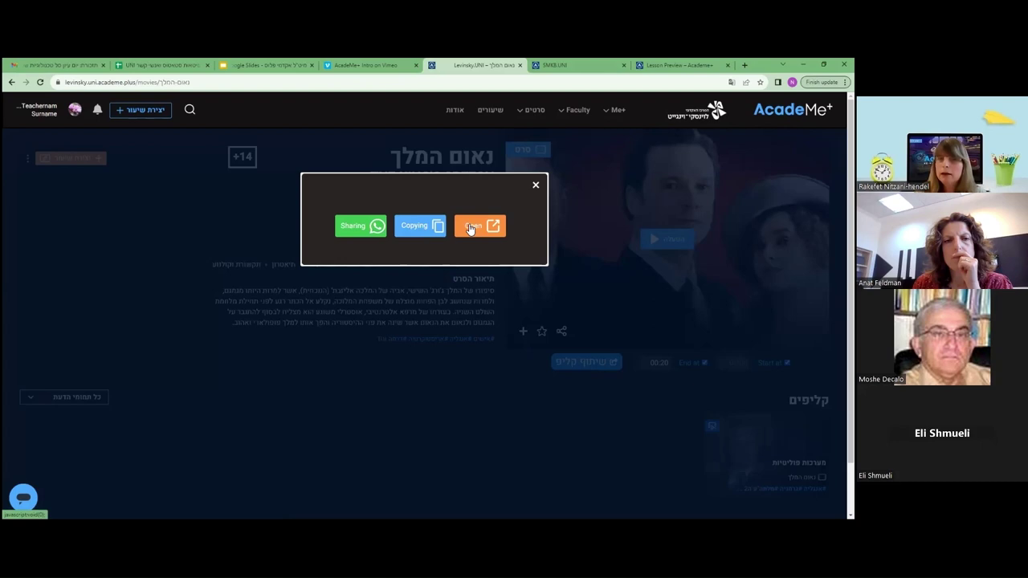
click(535, 186)
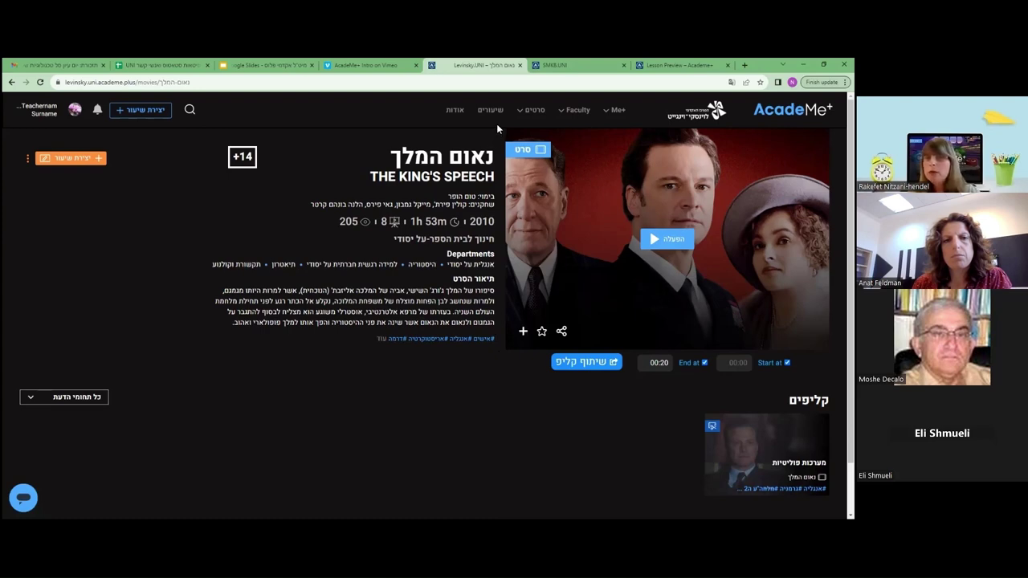
Switch to the SMKB site, preview the lesson "סביבה ושינויי אקלים" and enter "בבבהסזזססכ" as the answer to question 1
click(586, 68)
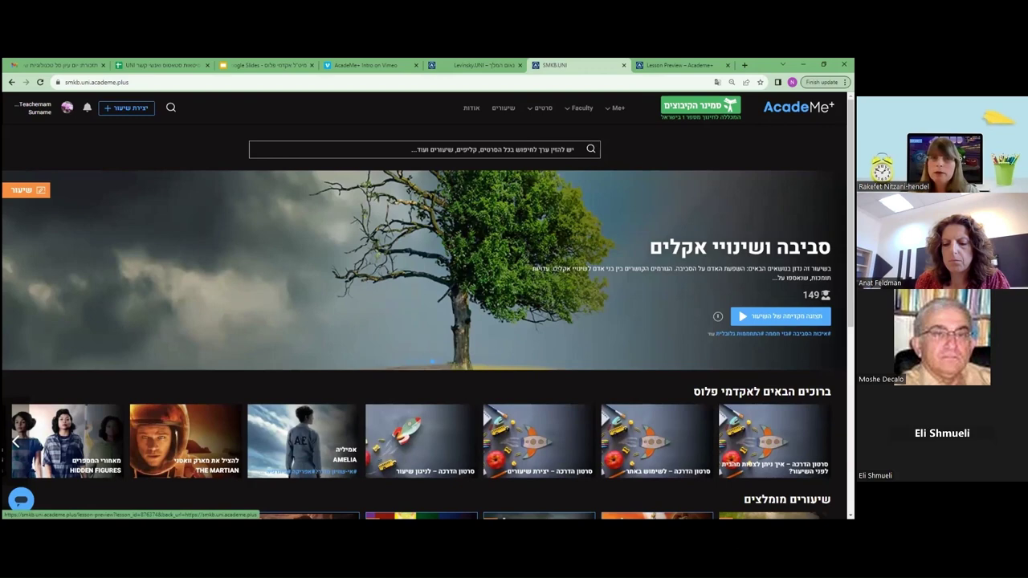
click(450, 236)
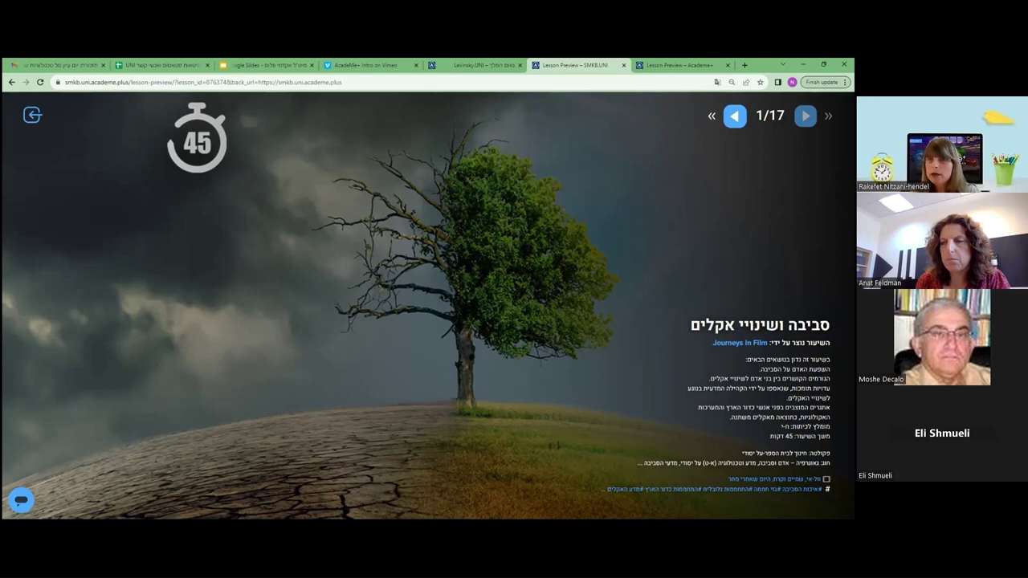
key(Right)
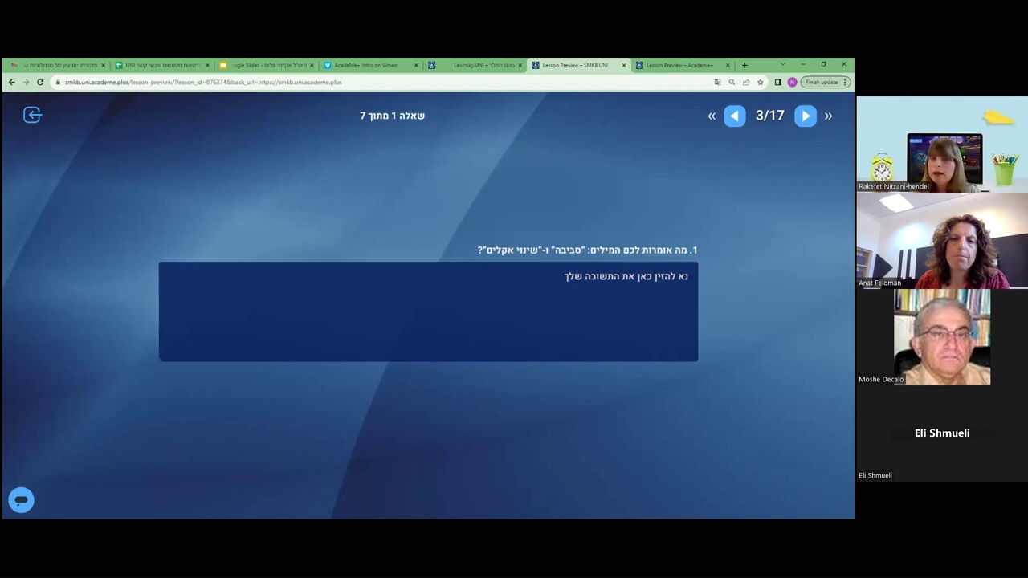
click(687, 276)
text(בבבהסזזססכ)
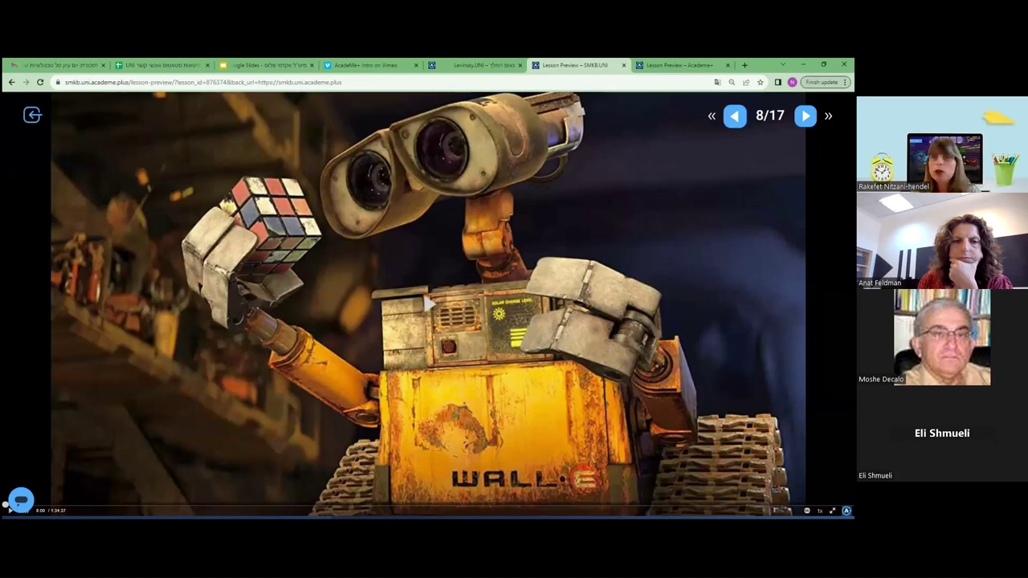
Advance the climate lesson preview from the WALL-E video to slide 10, checking the open Mars survival lesson preview along the way
key(Right)
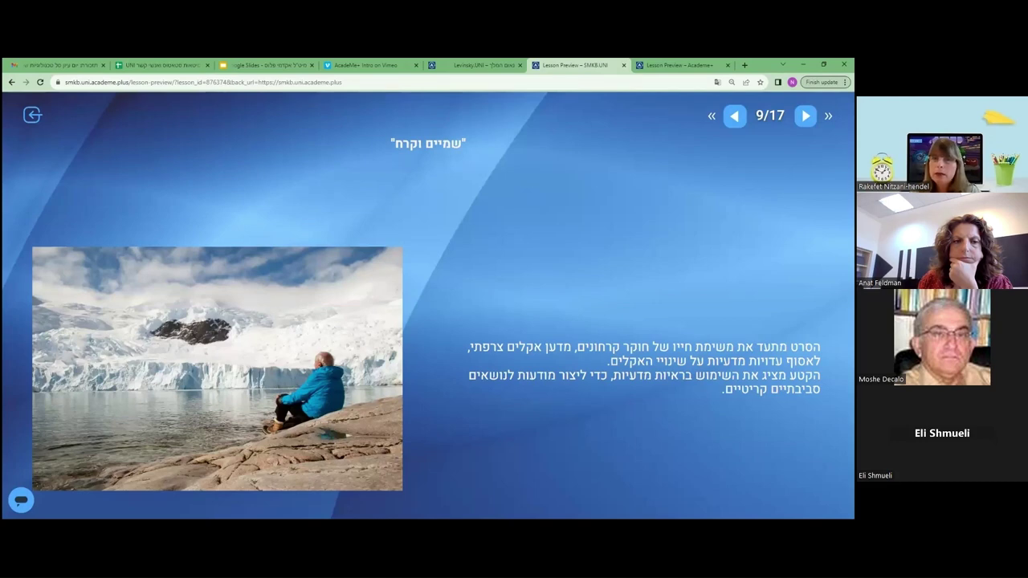
click(683, 66)
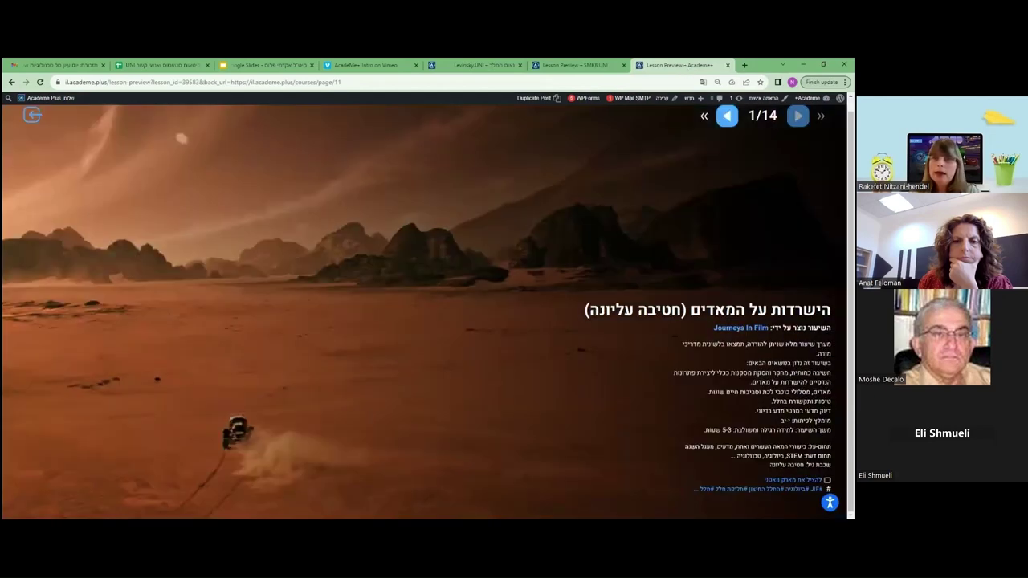
click(586, 64)
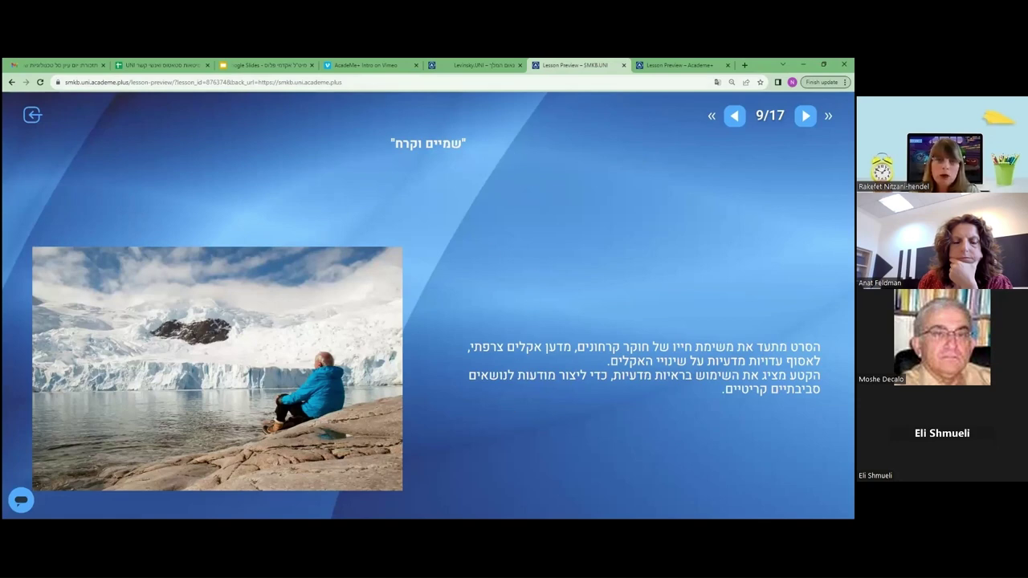
key(Right)
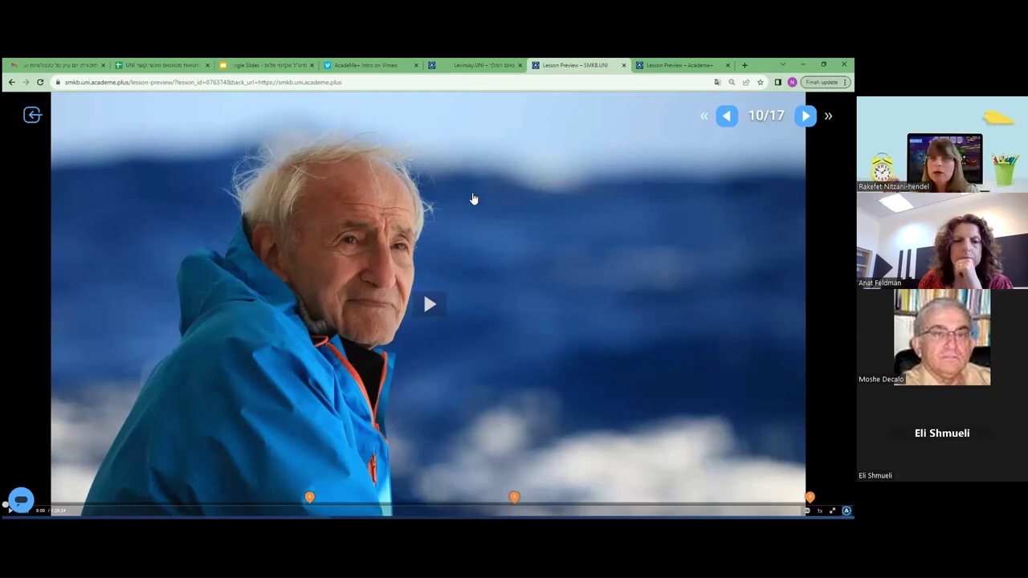
Return to the Levinsky site and view the personal page of created lessons (השיעורים שיצרתי) with its lesson history
click(485, 62)
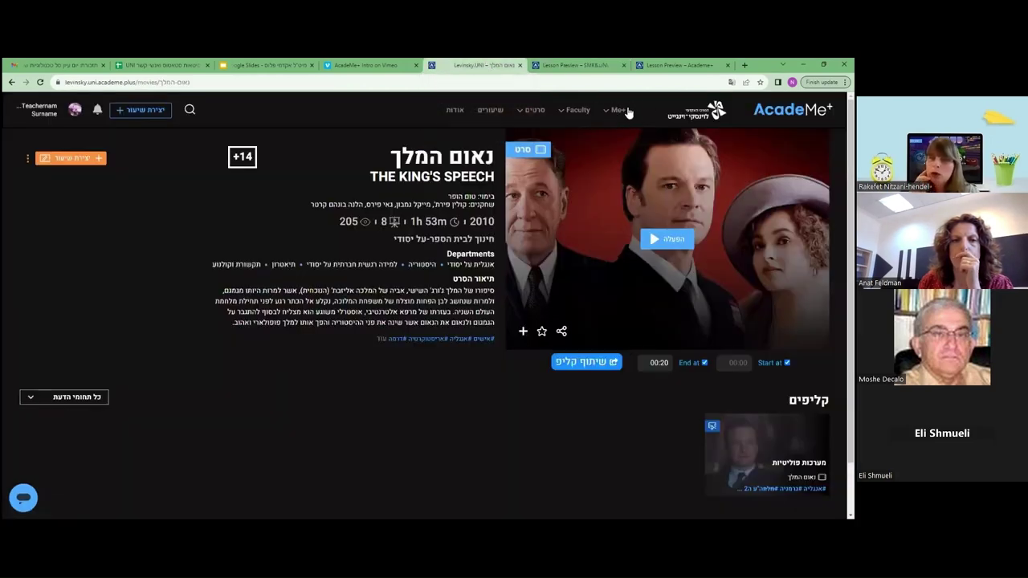
click(616, 115)
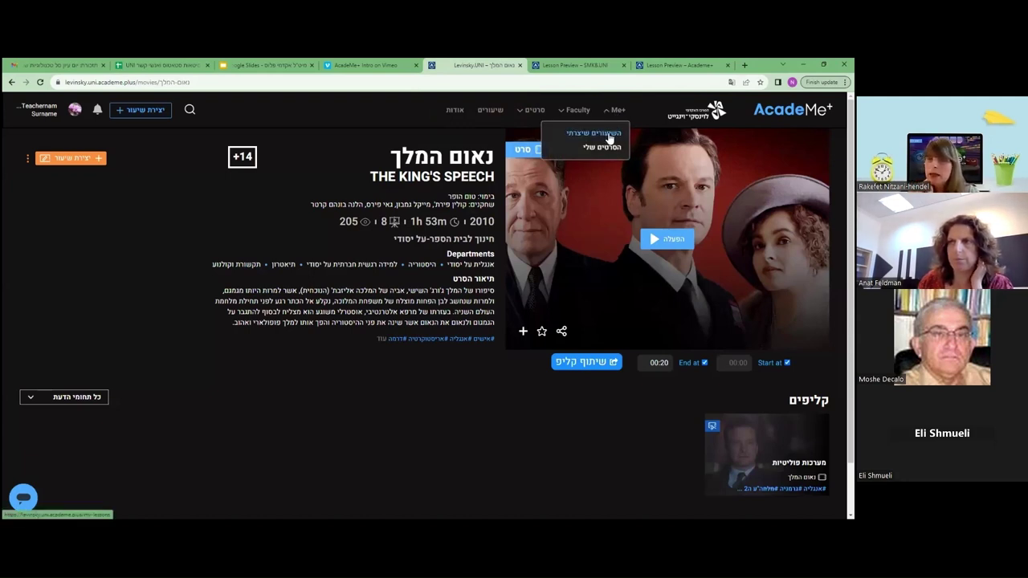
click(608, 136)
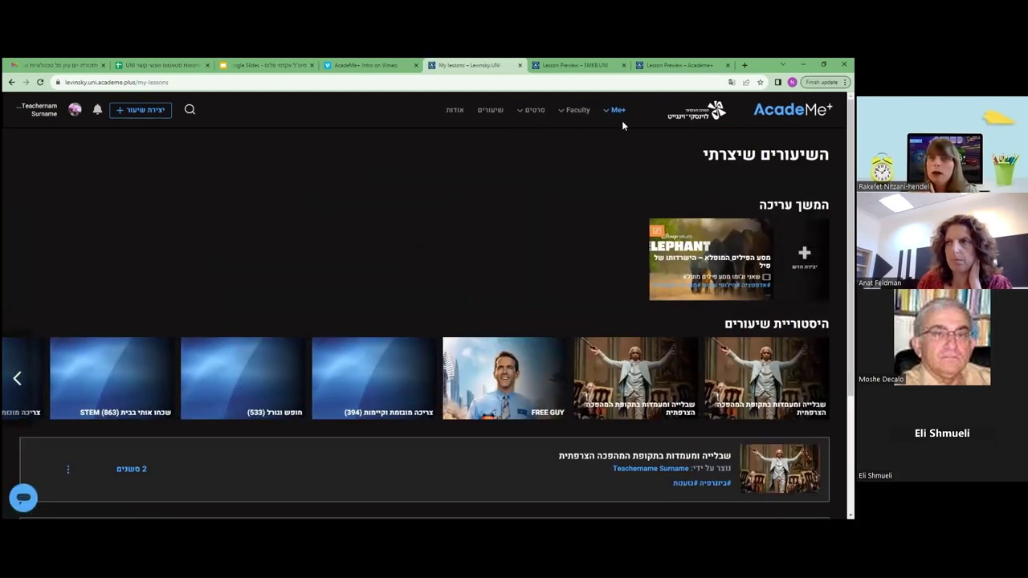
scroll(615, 134, down, 1)
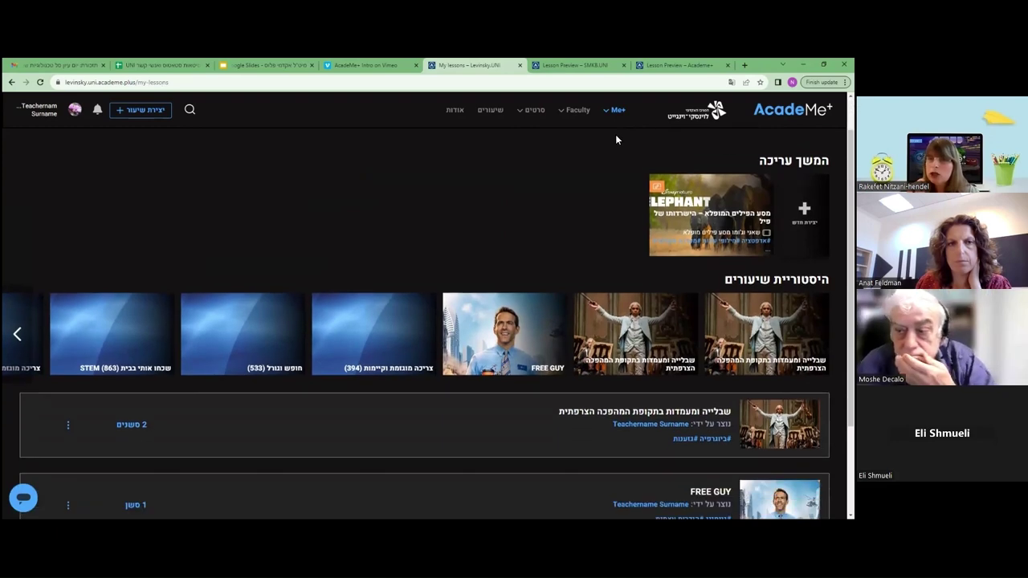
mouse_move(698, 212)
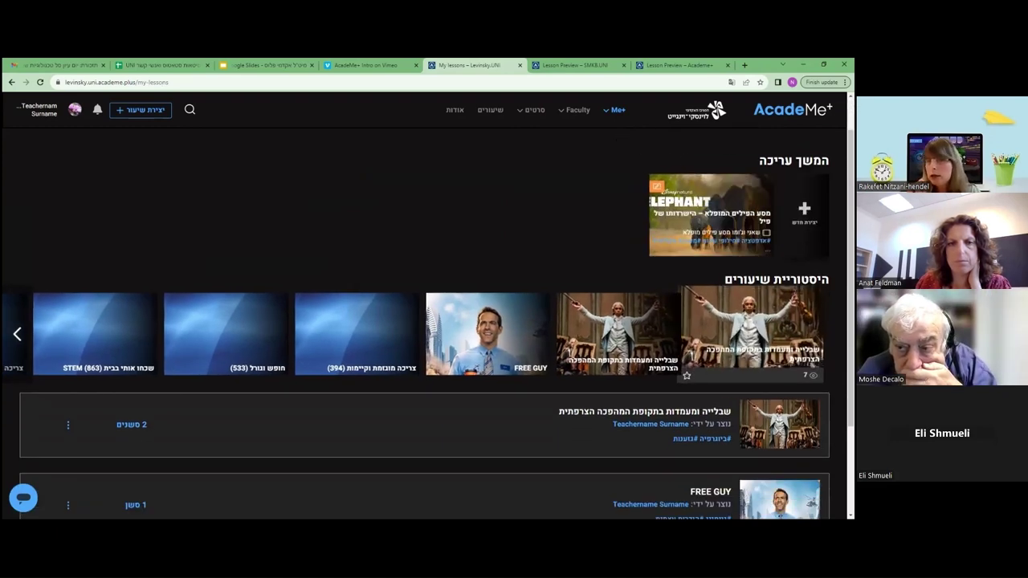
View the student join code and sharing options of the lesson "שבלייה ומעמדות בתקופת המהפכה הצרפתית" in the created lessons list, and close them
scroll(672, 251, down, 2)
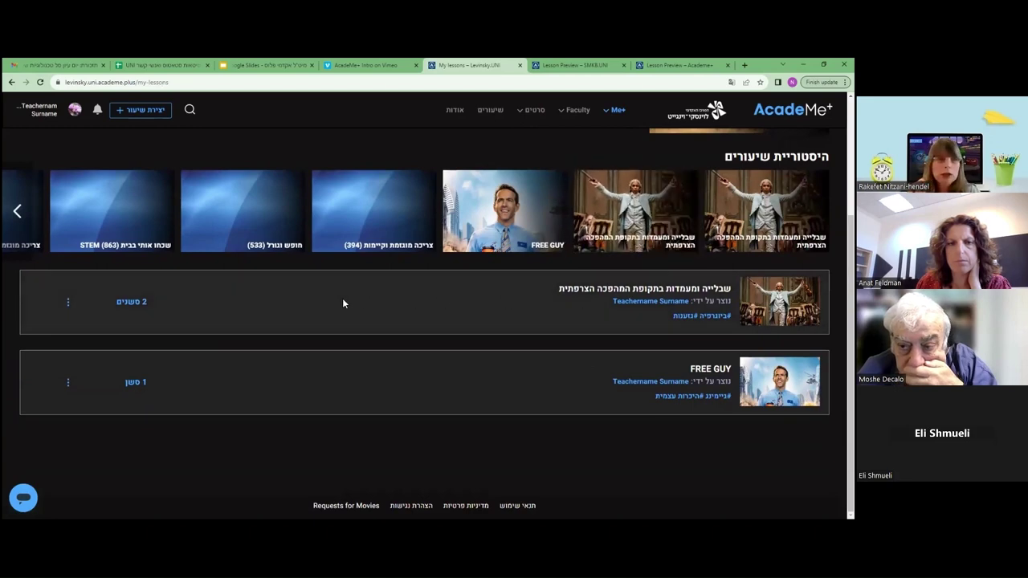
click(460, 302)
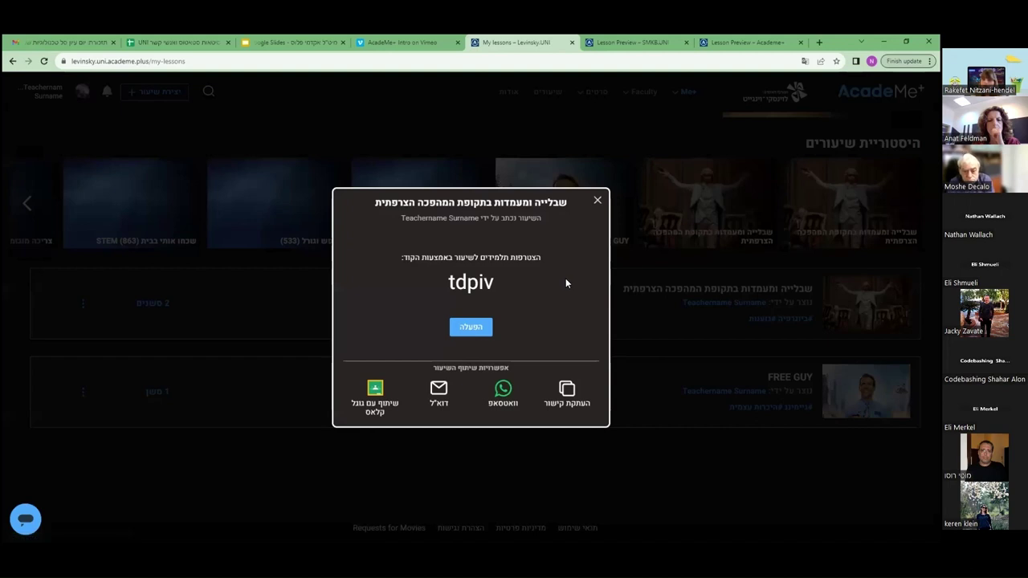
click(596, 203)
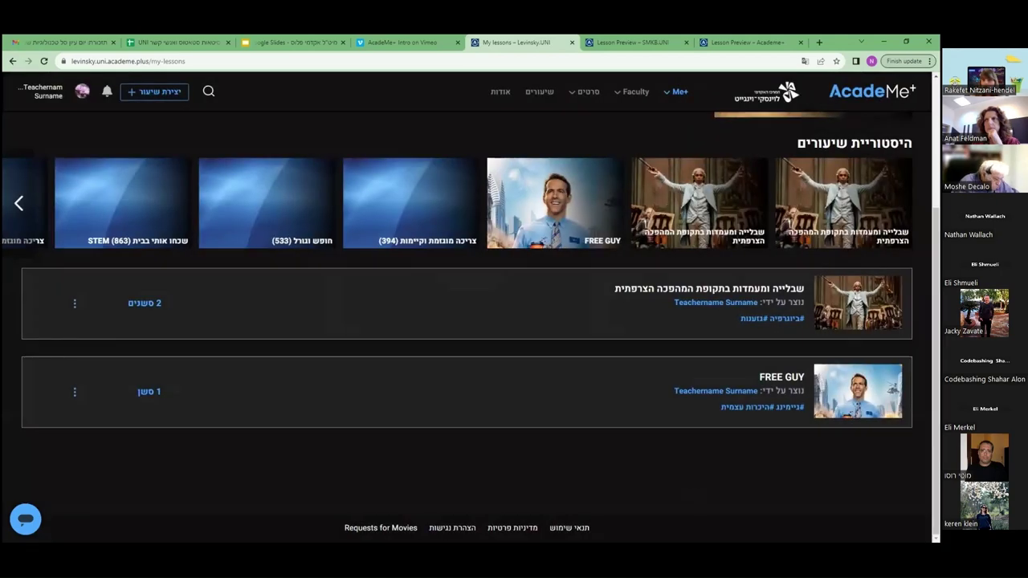
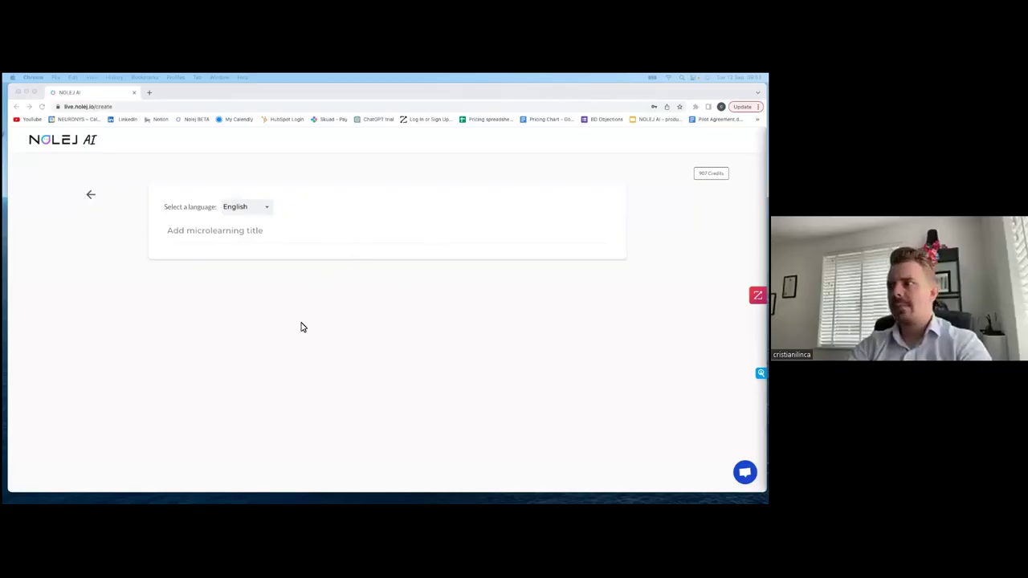
Switch to NOLEJ AI and start a microlearning in English titled "tes", with a file upload as its source
click(528, 396)
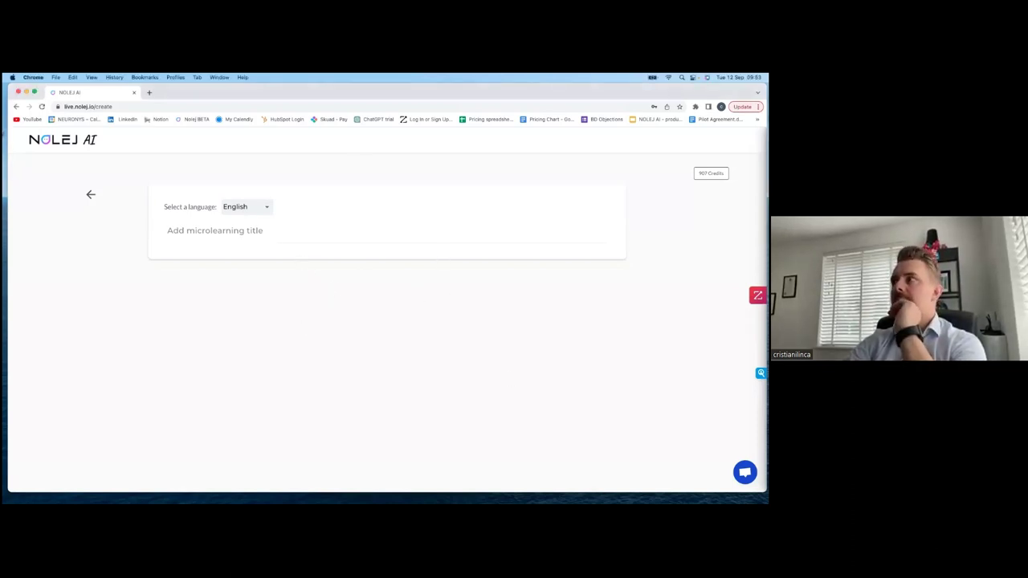
click(267, 212)
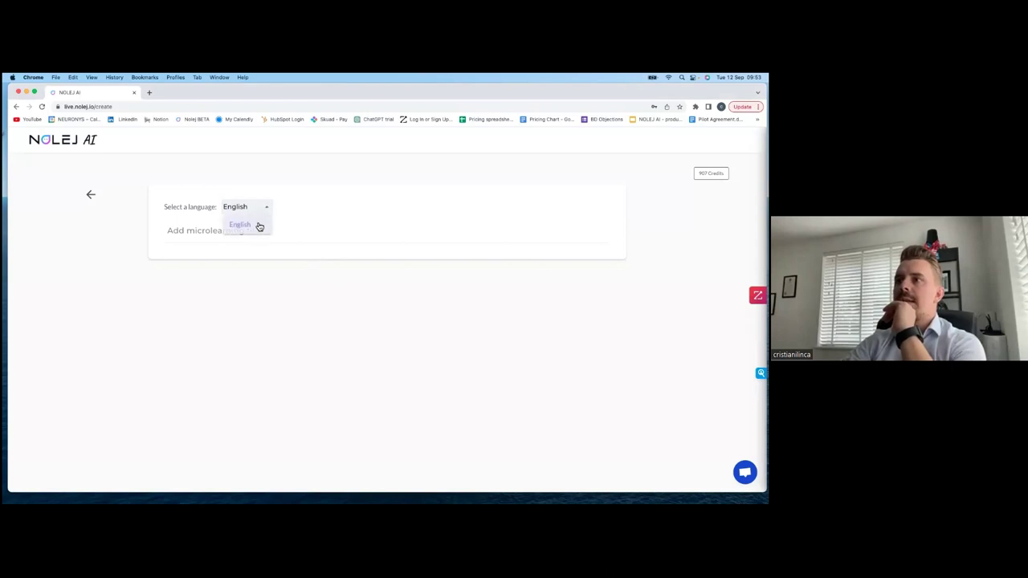
click(259, 226)
click(272, 238)
text(tes)
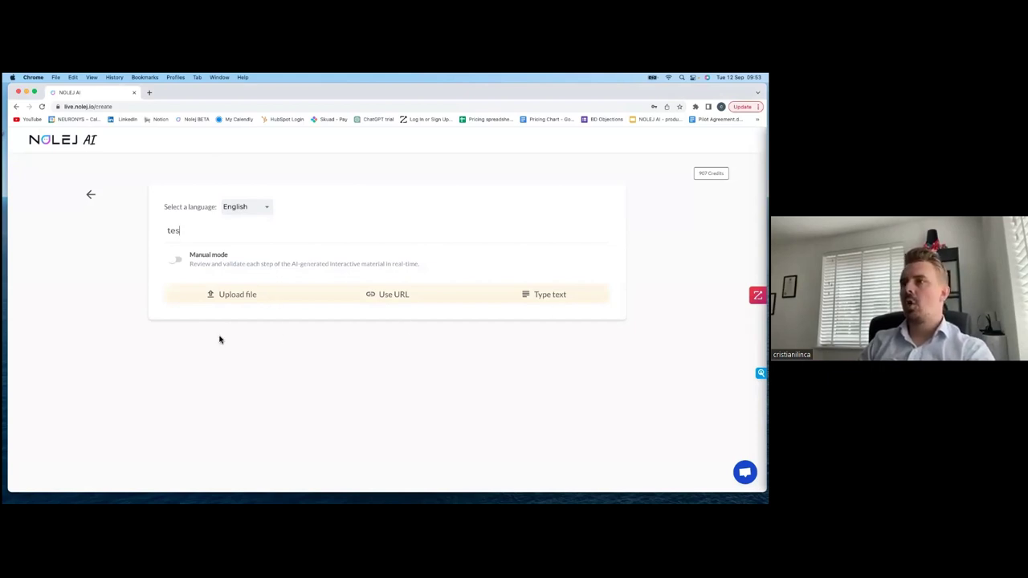
click(229, 301)
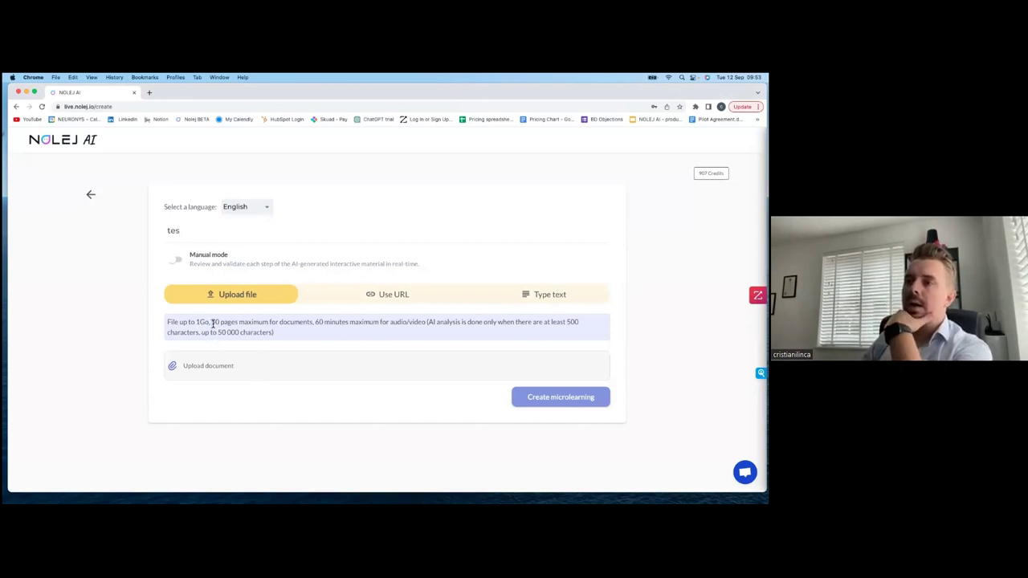
Highlight the upload limits for document pages and for the number of characters in the notice
drag(213, 322, 311, 322)
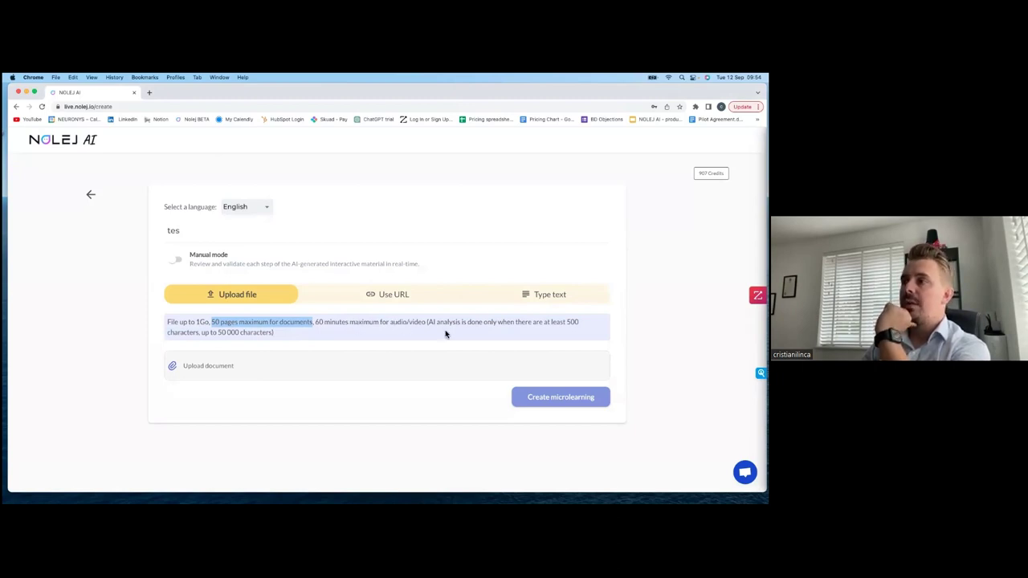
click(566, 325)
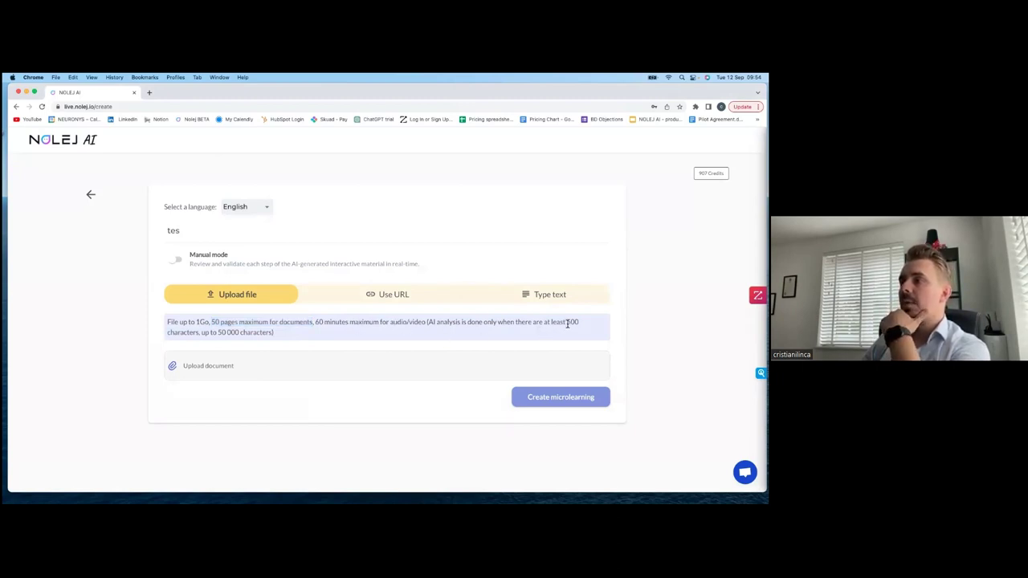
drag(567, 324, 273, 332)
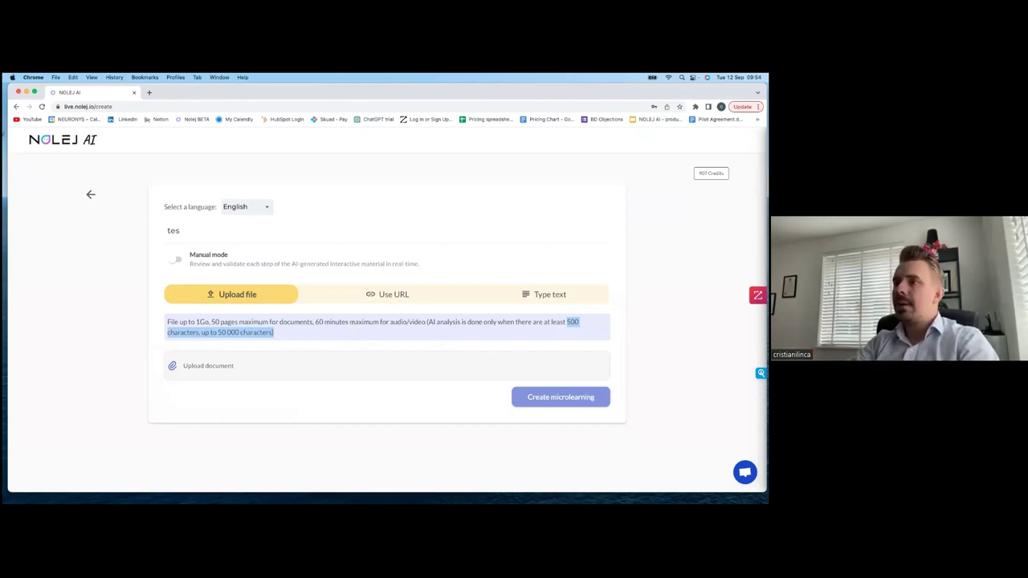
click(432, 348)
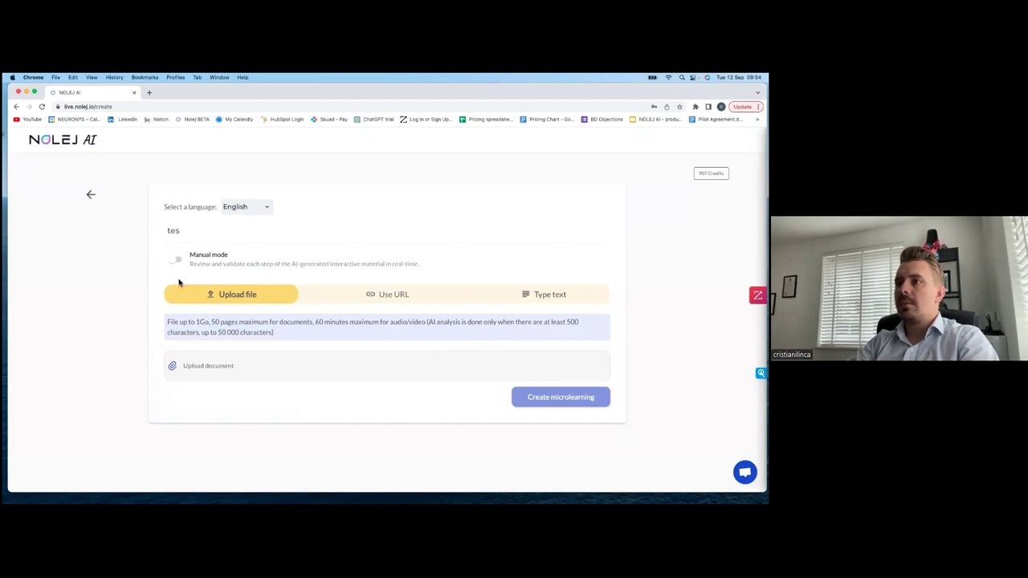
Look through the URL and typed-text source options, return to file upload, and try the manual mode switch
click(398, 304)
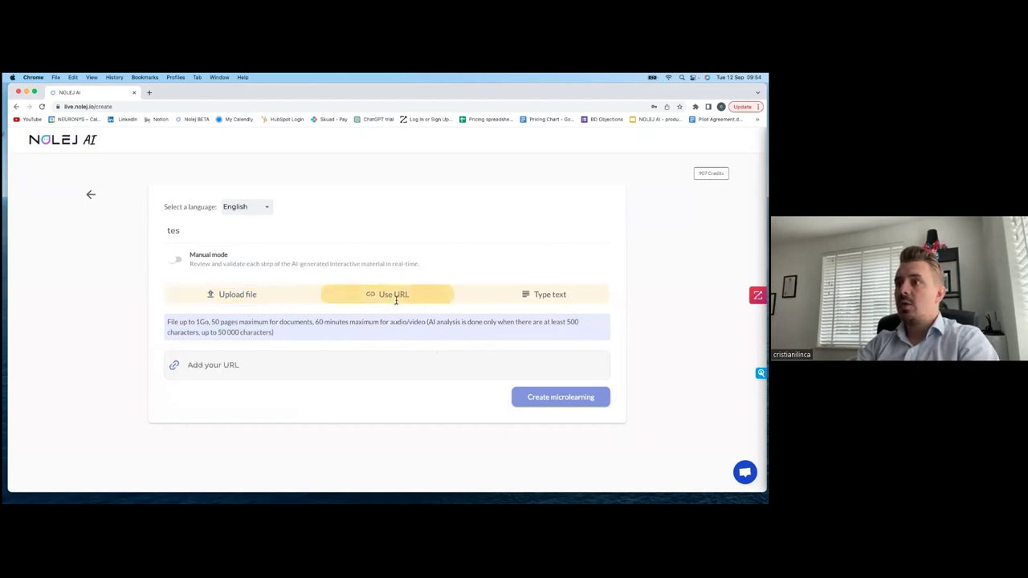
click(271, 372)
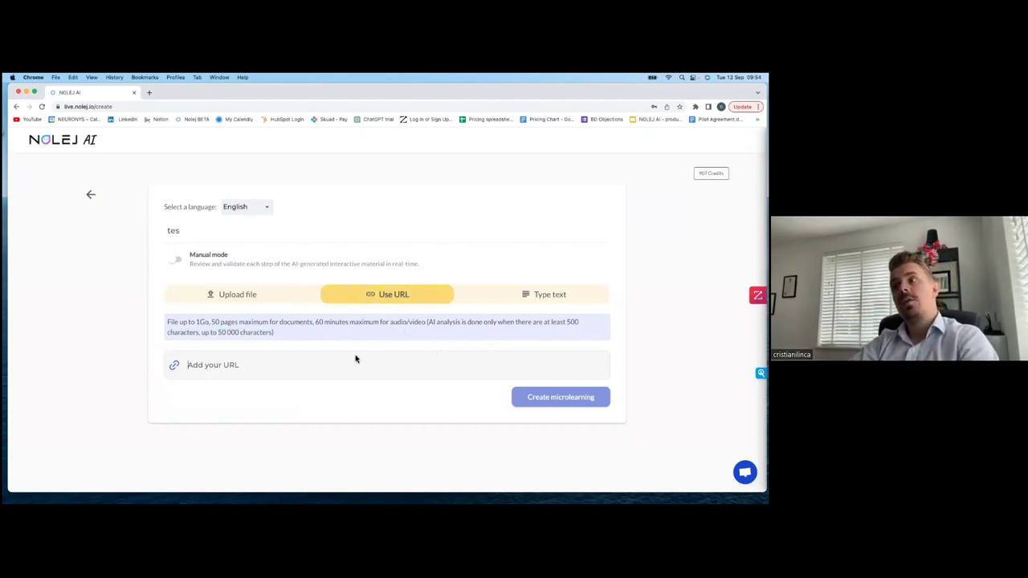
click(533, 303)
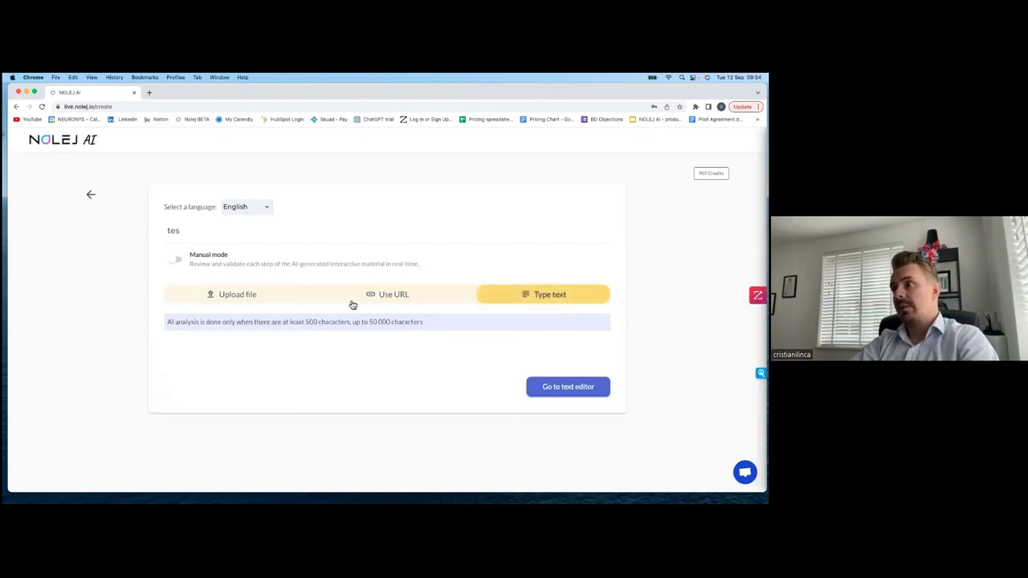
click(225, 295)
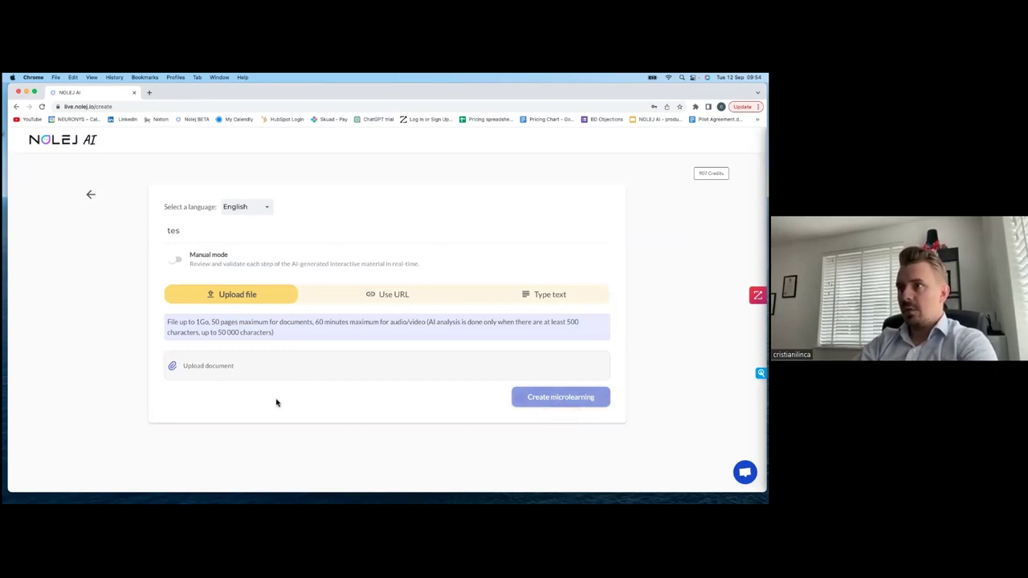
click(176, 260)
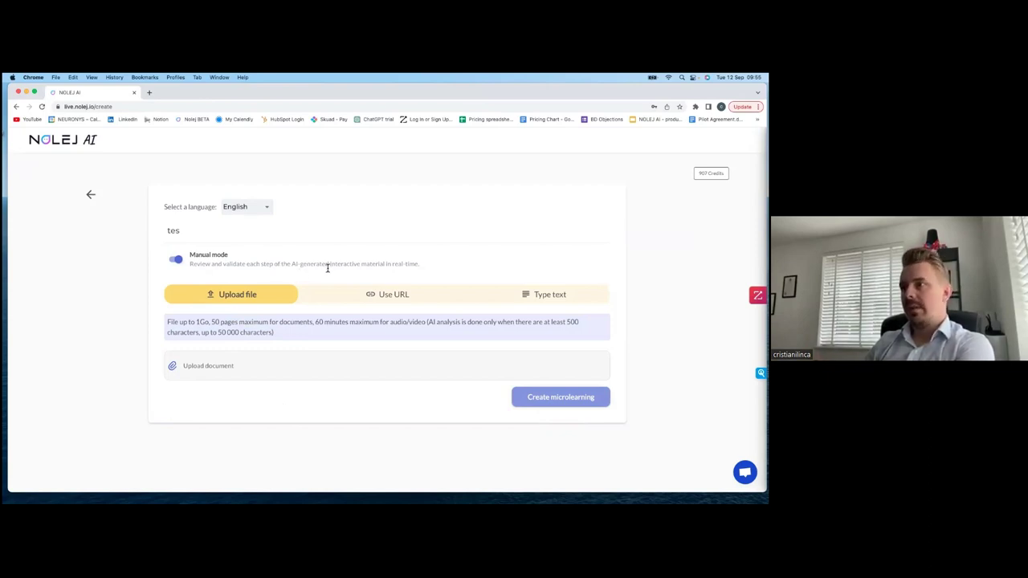
click(176, 260)
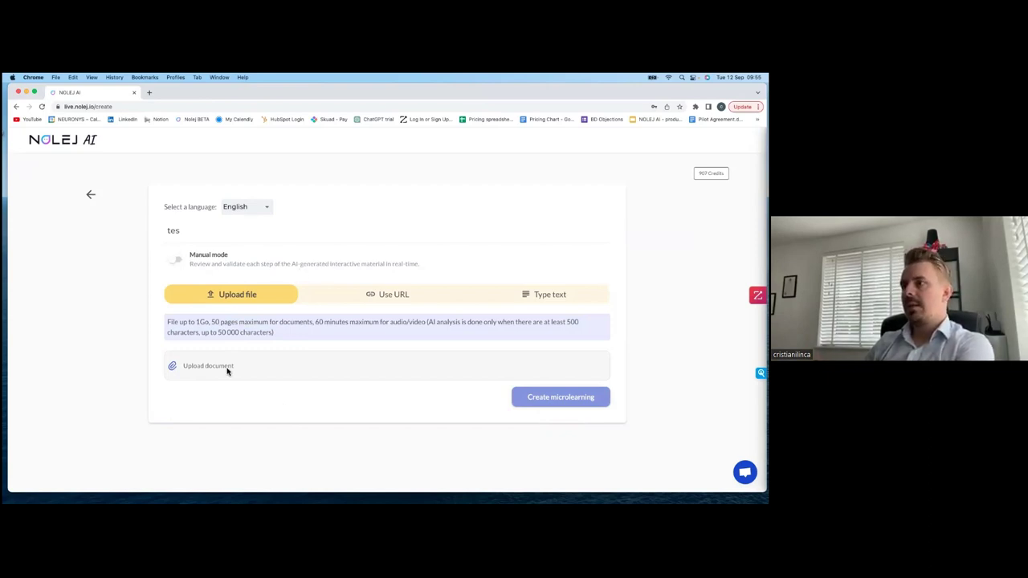
Return to the content library and look over the list of existing modules
click(71, 143)
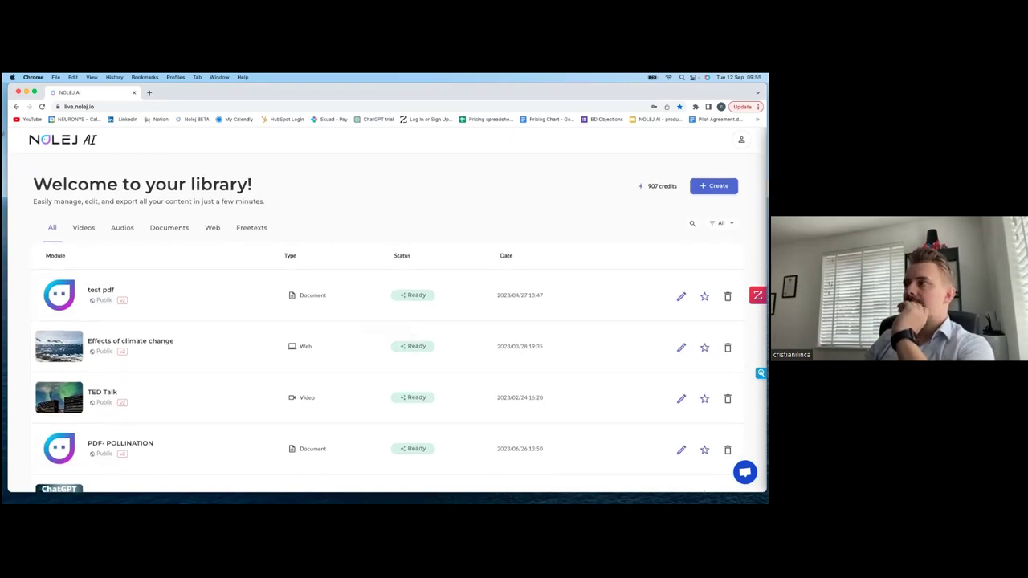
scroll(197, 363, down, 2)
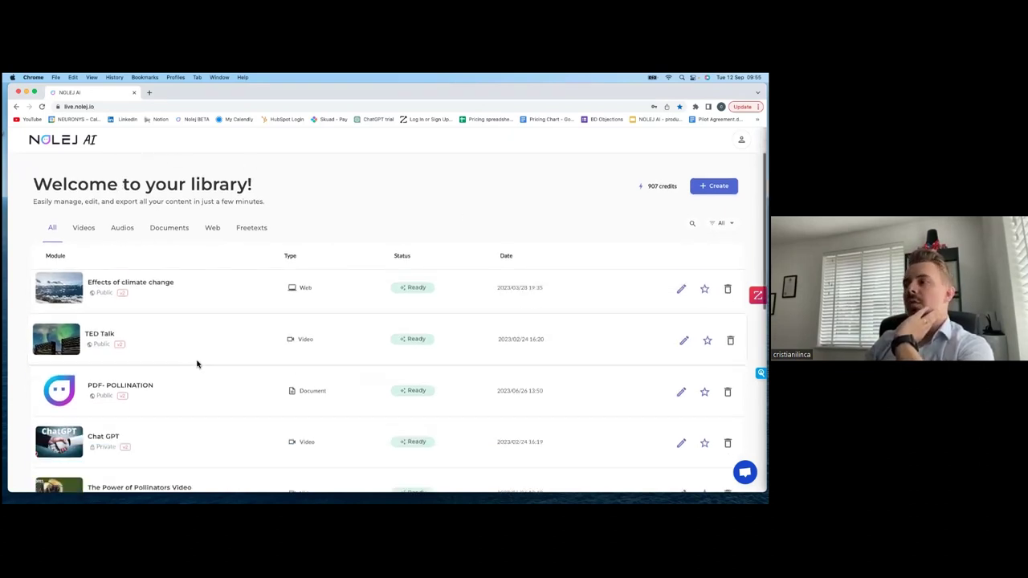
scroll(192, 359, up, 2)
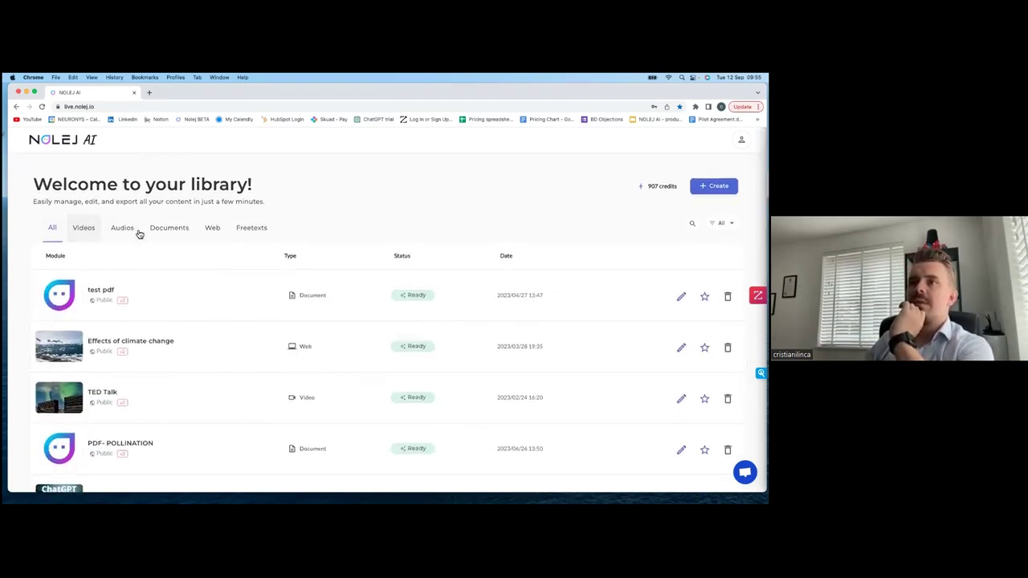
scroll(157, 359, down, 2)
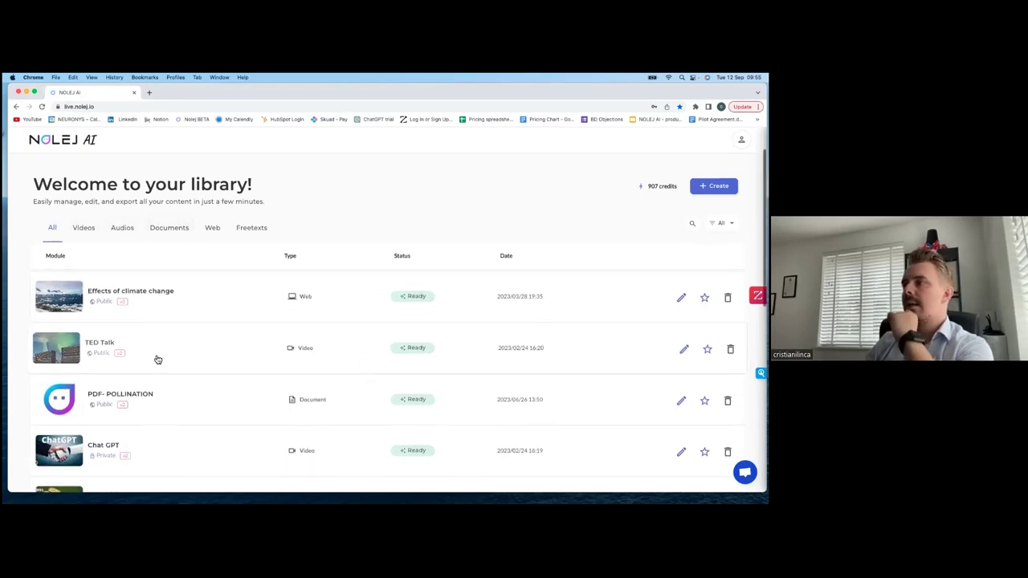
scroll(157, 359, up, 2)
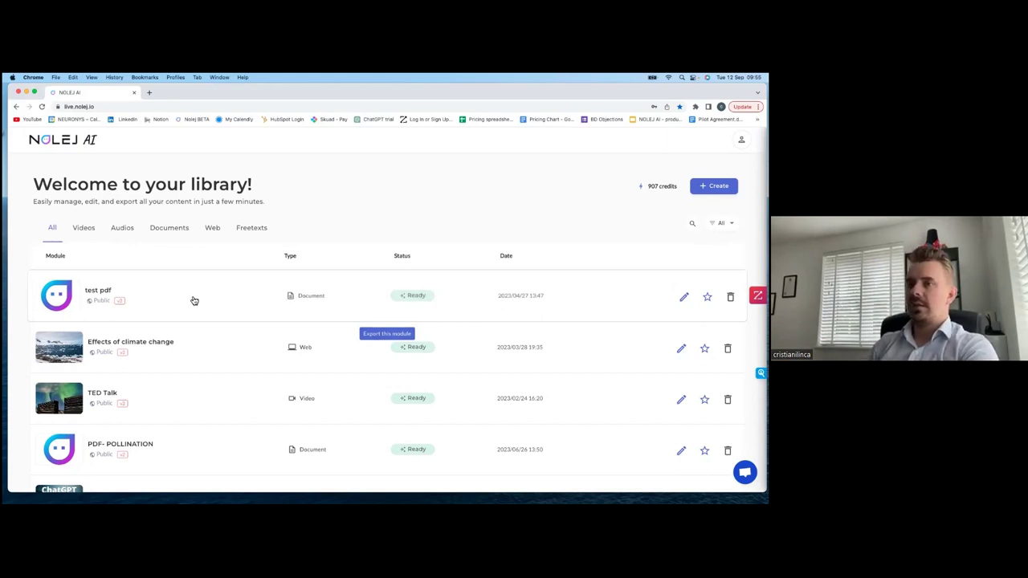
Open the "test pdf" module and page through its course document to the section "1. Set the scene"
click(109, 291)
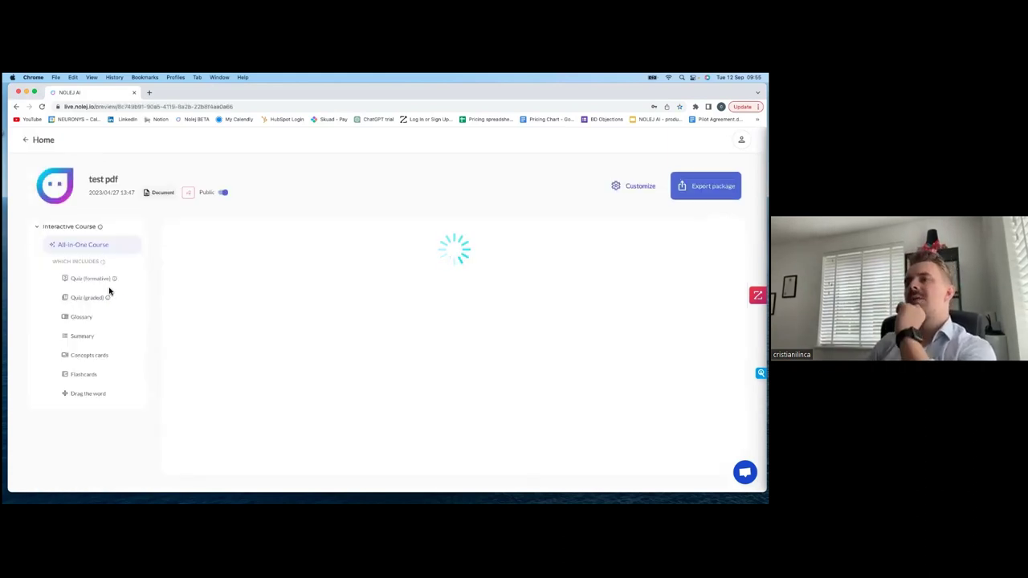
click(465, 322)
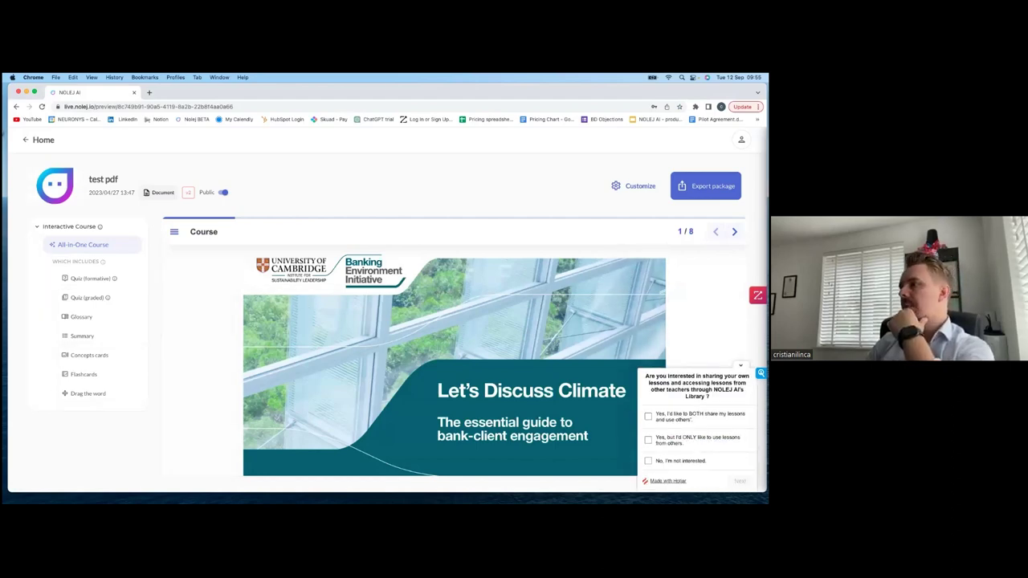
click(645, 394)
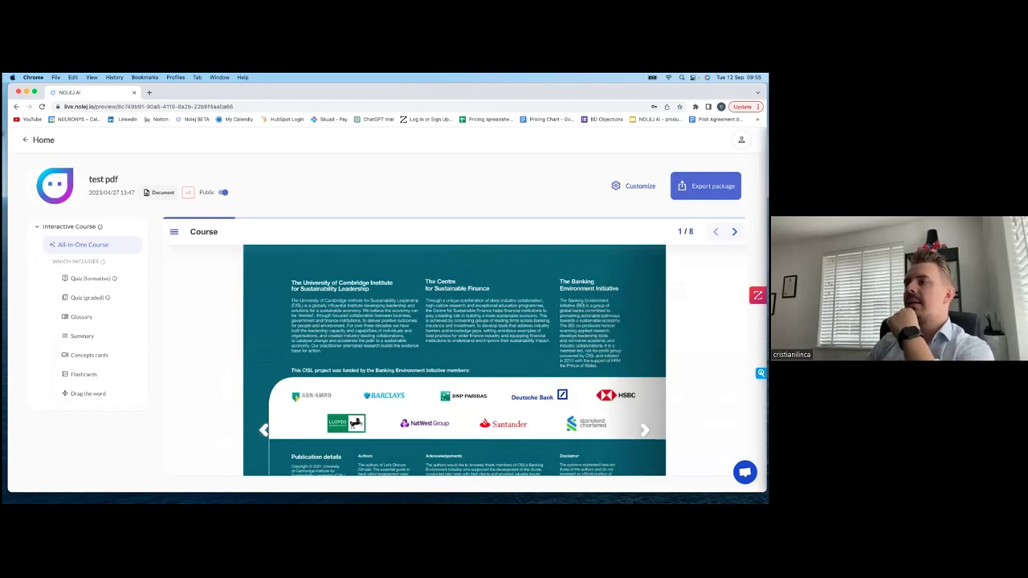
click(644, 430)
click(644, 430)
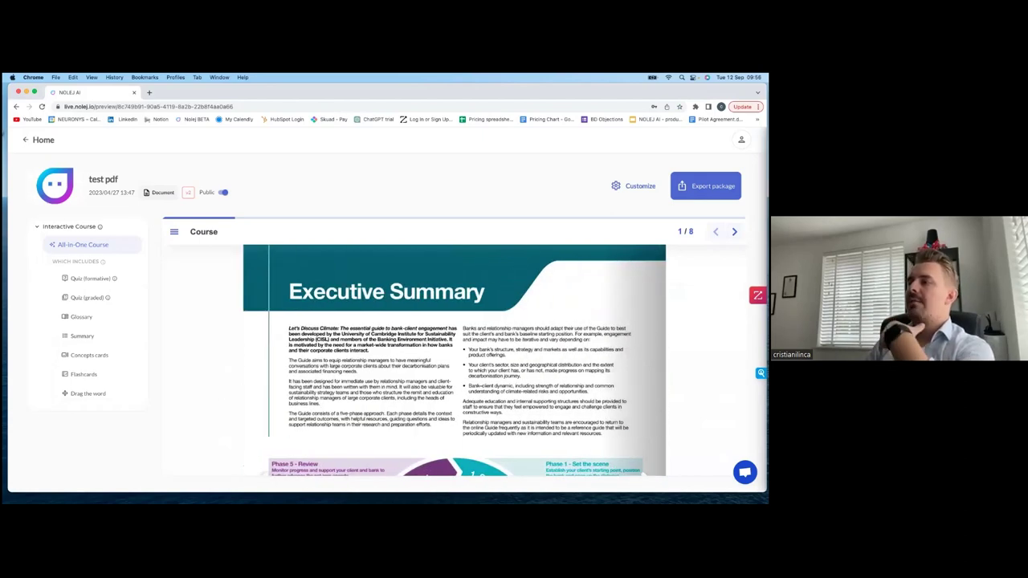
click(644, 434)
click(644, 433)
click(644, 433)
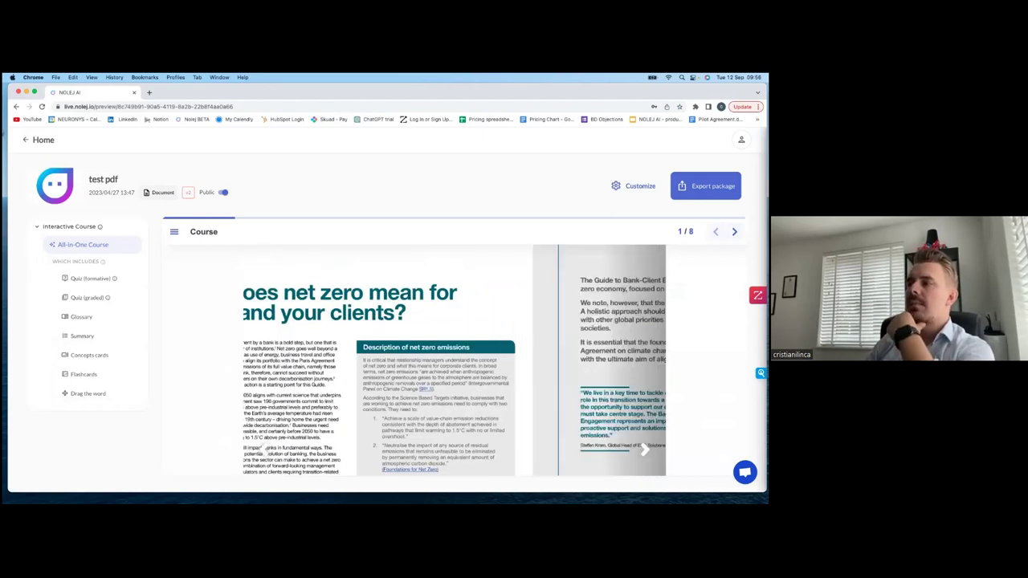
click(643, 450)
click(643, 454)
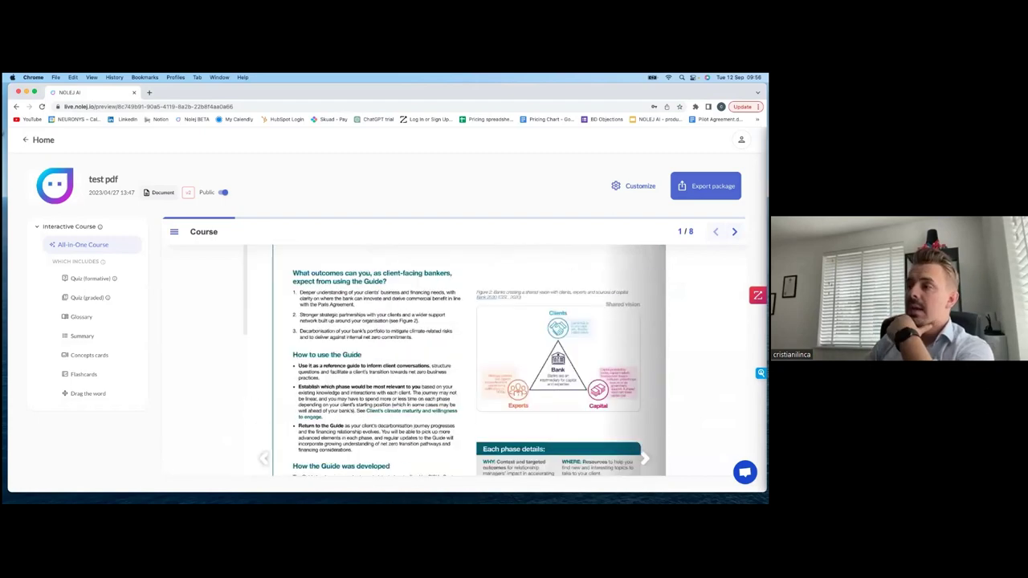
click(643, 450)
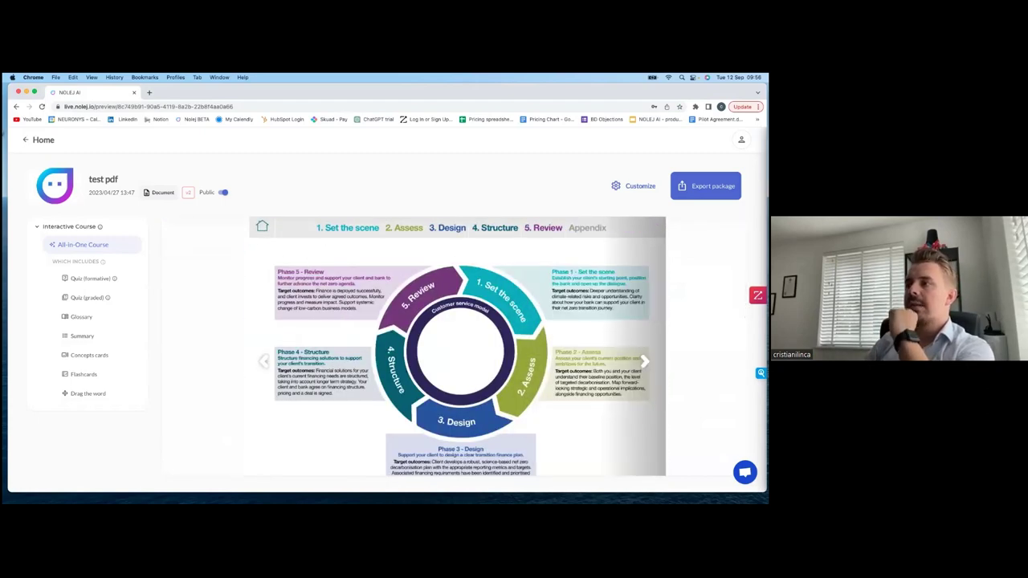
click(643, 450)
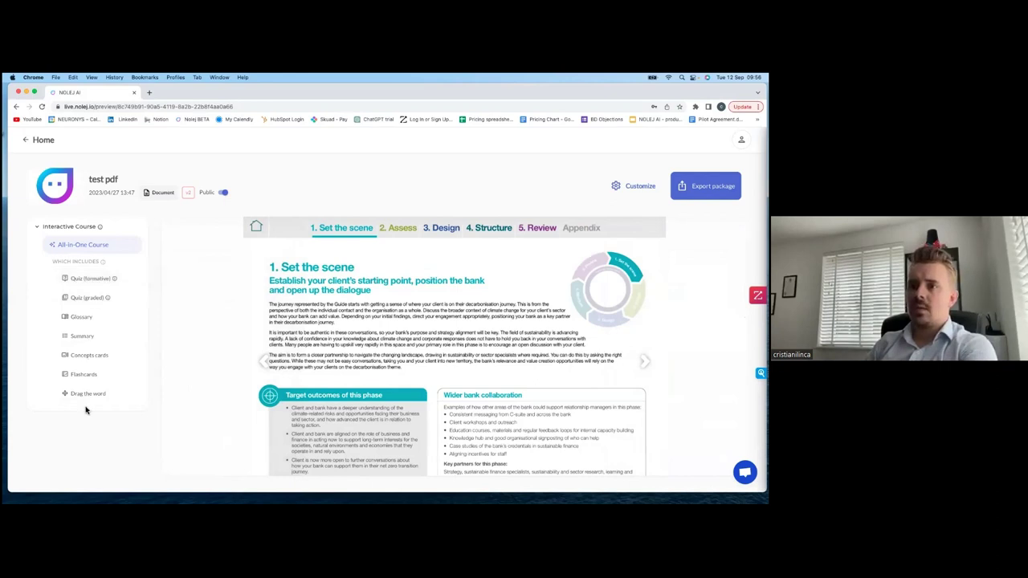
In the formative quiz, skip question 1, answer False to question 2 and select "Ignore the client's sector and individual needs." for question 3
click(89, 281)
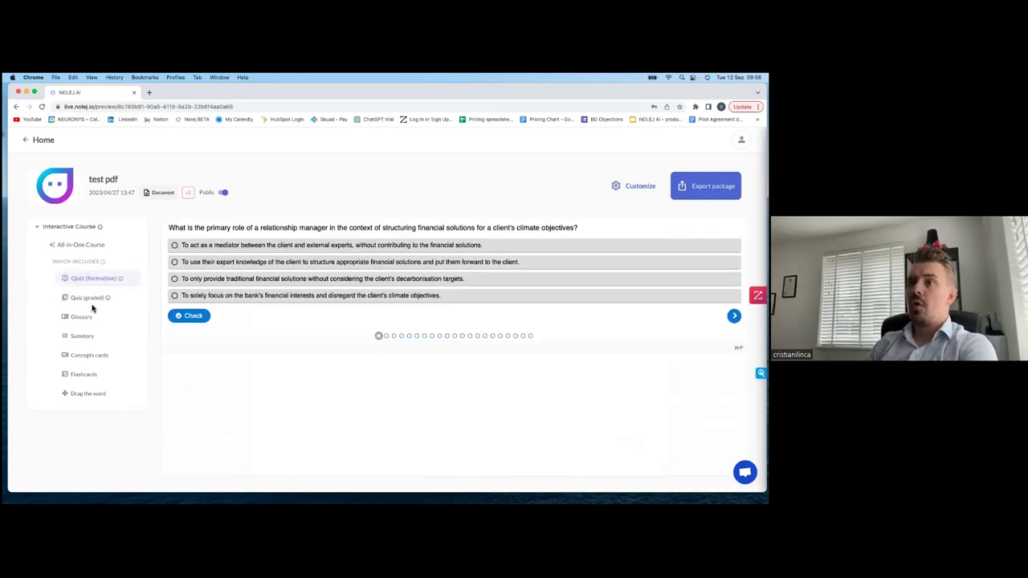
click(734, 316)
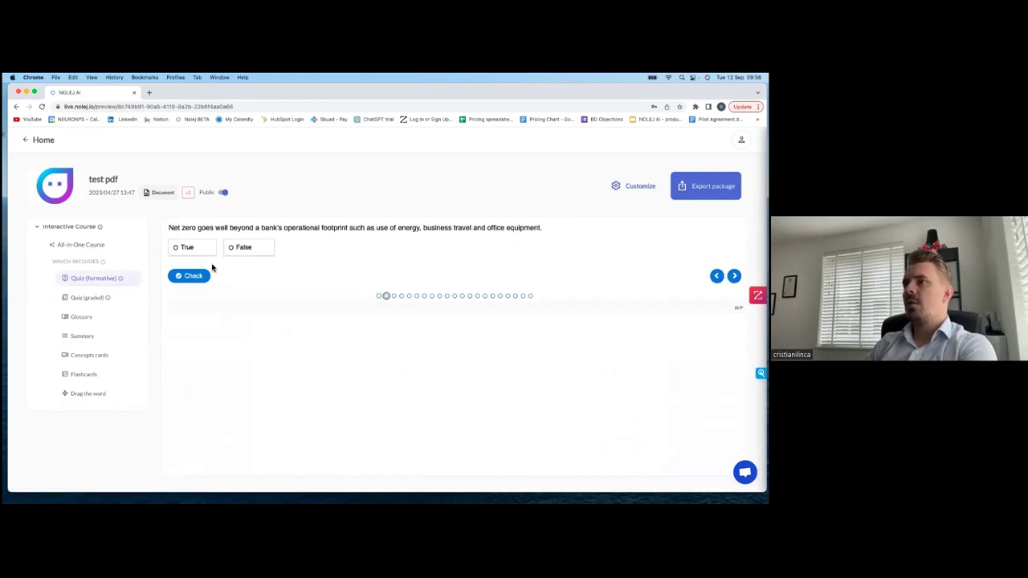
click(240, 251)
click(733, 275)
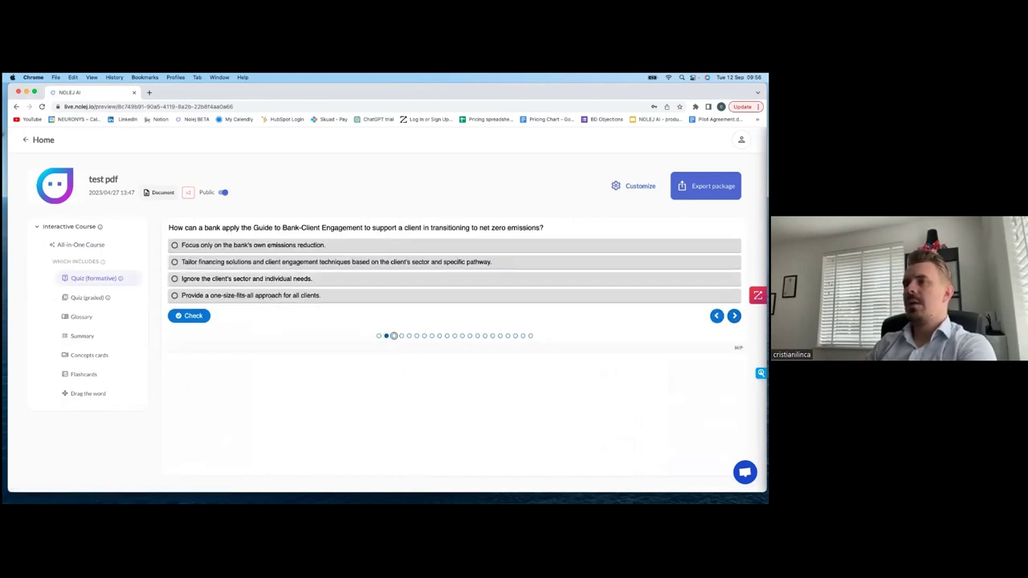
click(462, 284)
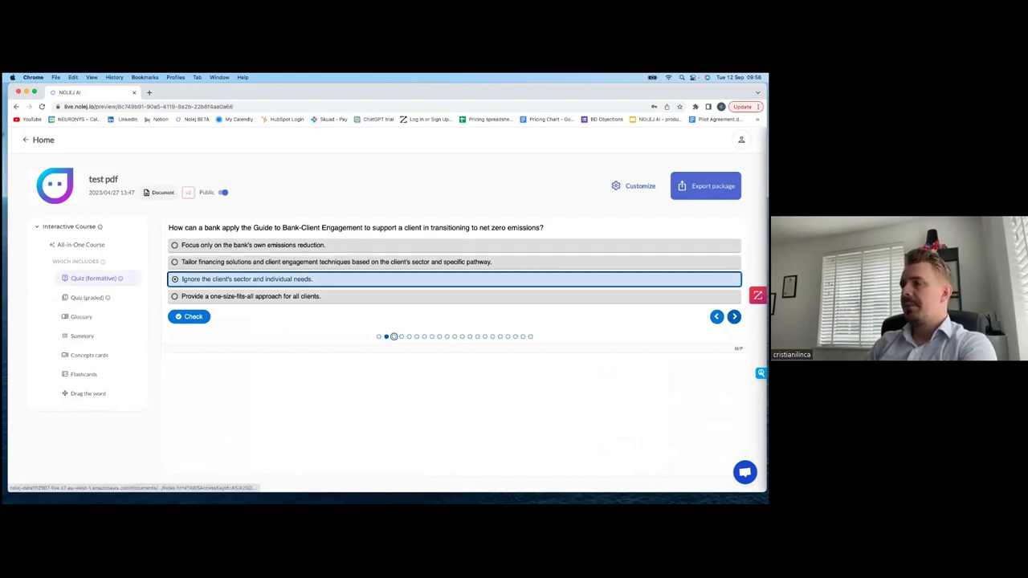
In the formative quiz, answer False to question 4, select "Integrating climate commitments into corporate strategy" for question 5, and skip ahead to question 10
click(402, 336)
click(249, 248)
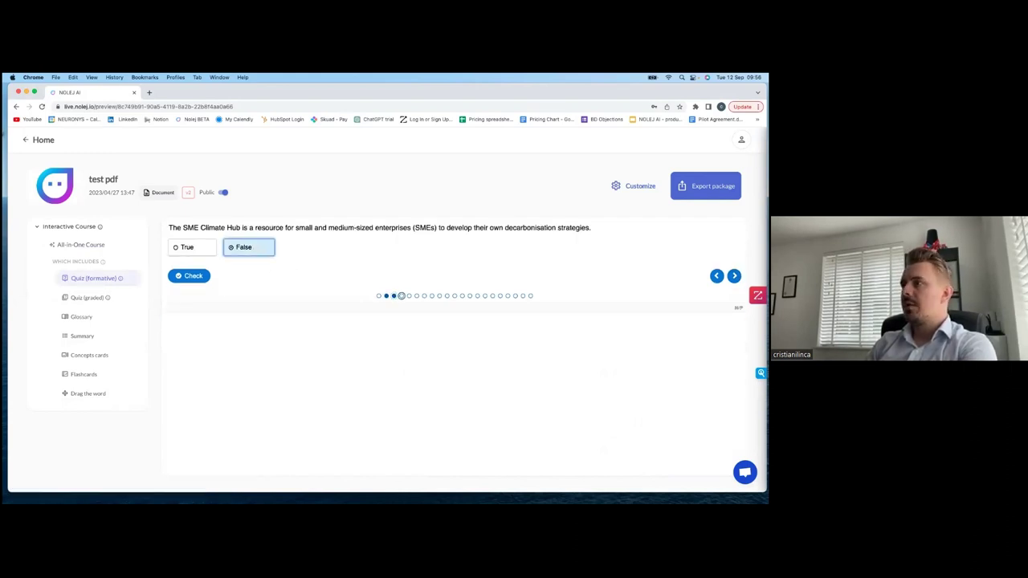
click(408, 295)
click(497, 278)
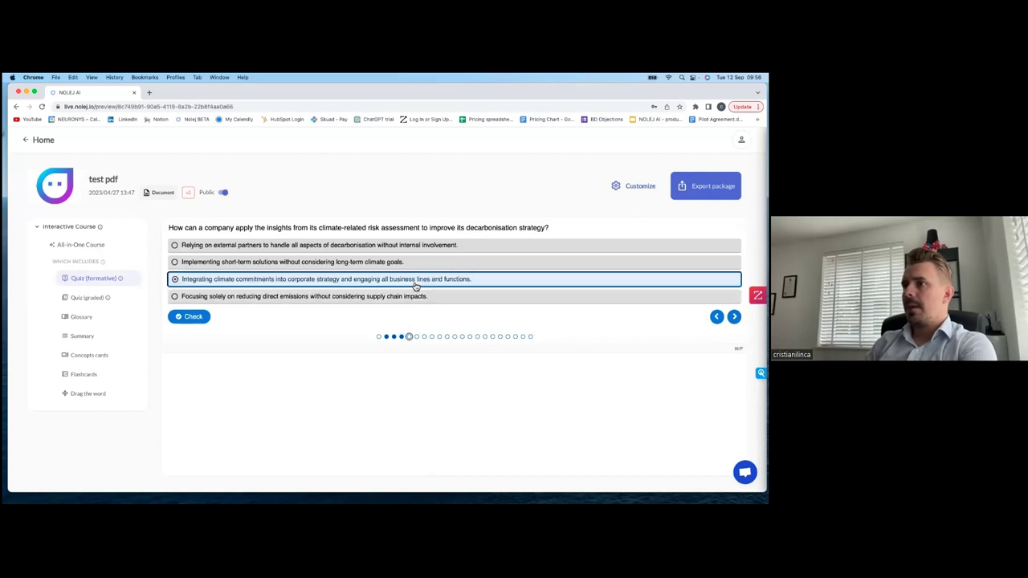
click(416, 337)
click(423, 337)
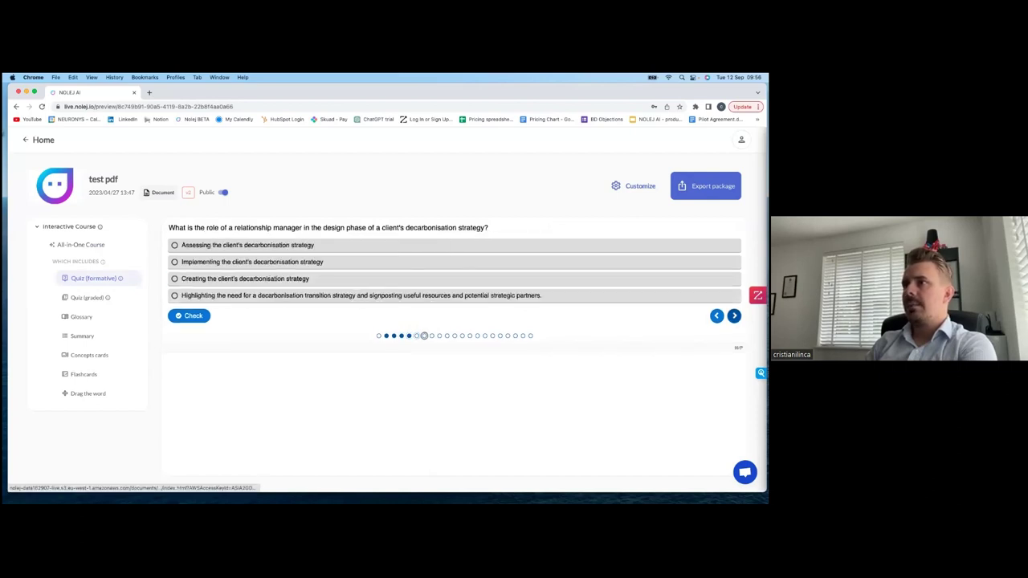
click(438, 335)
click(447, 336)
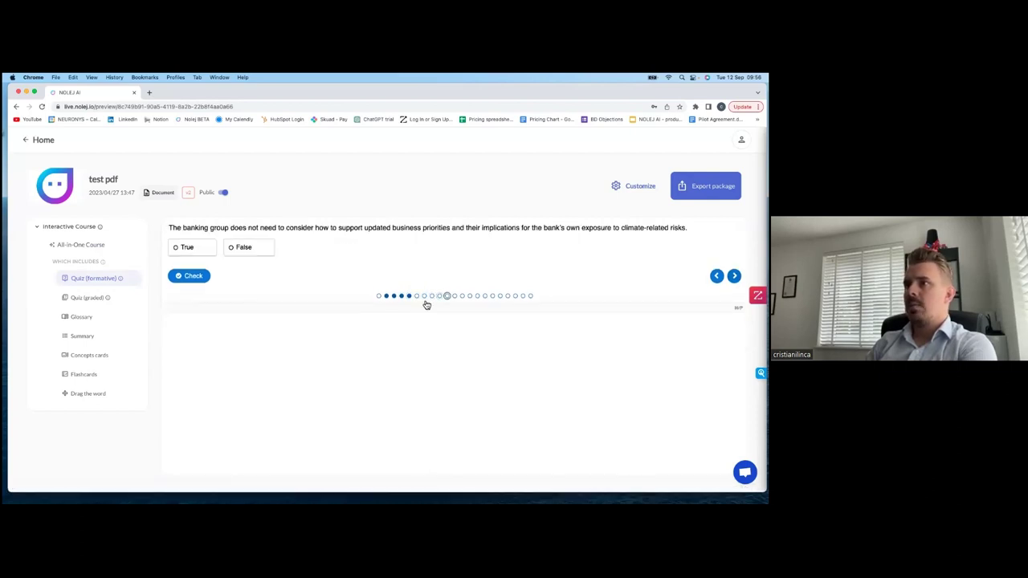
Start the graded quiz, fill the missing word in question 1 with "ghg" and answer False to question 2
click(75, 299)
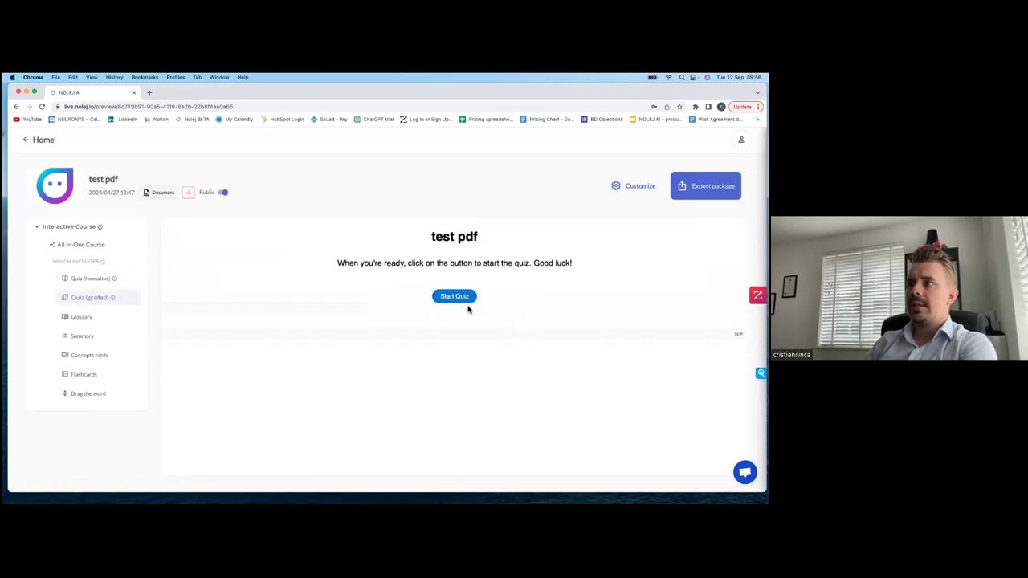
click(453, 296)
click(312, 248)
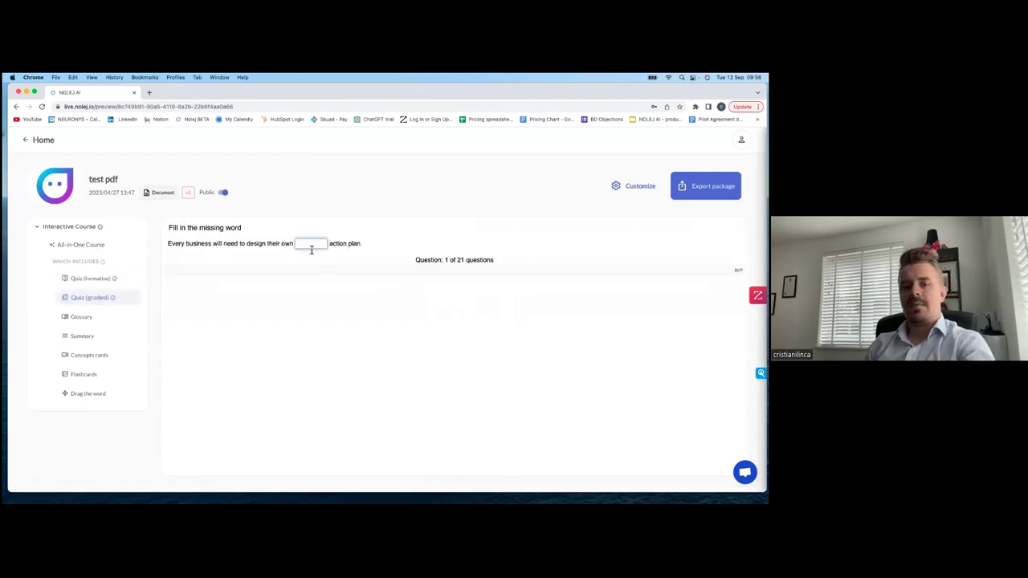
text(ghg)
click(488, 260)
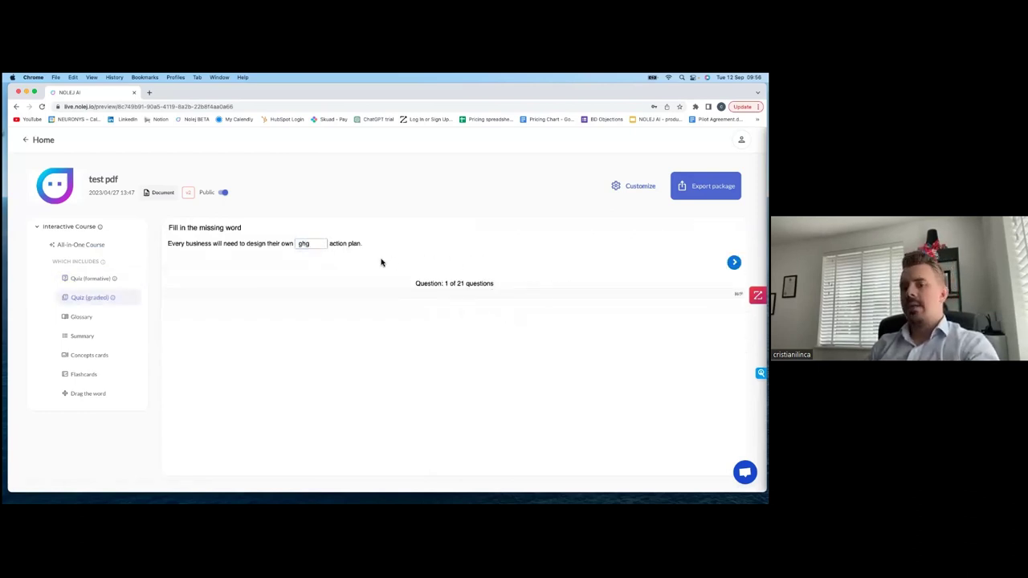
click(734, 262)
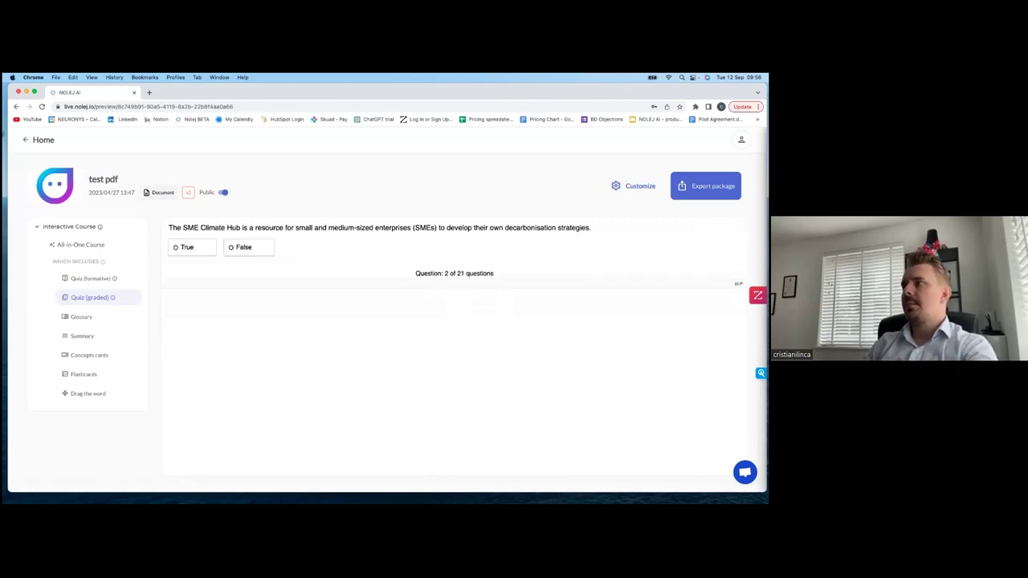
click(236, 250)
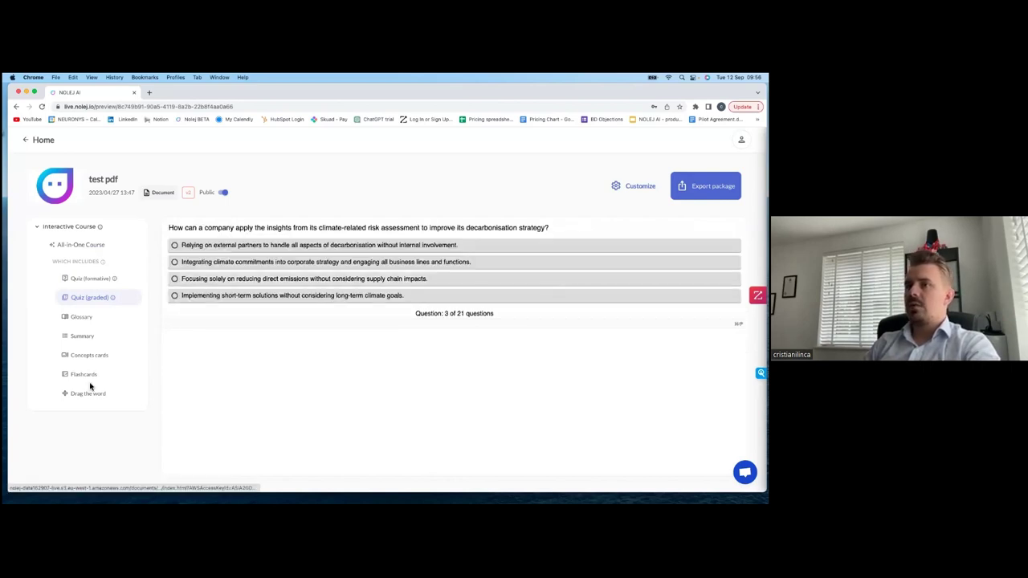
Expand several glossary terms such as "Climate action" to read their definitions, and highlight the full text of the course summary
click(85, 318)
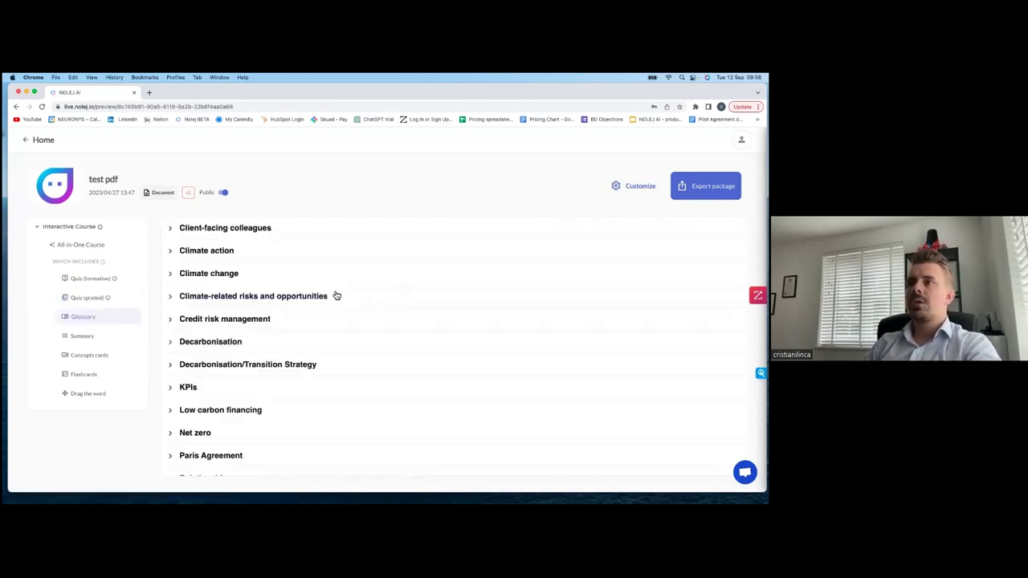
click(233, 233)
click(230, 283)
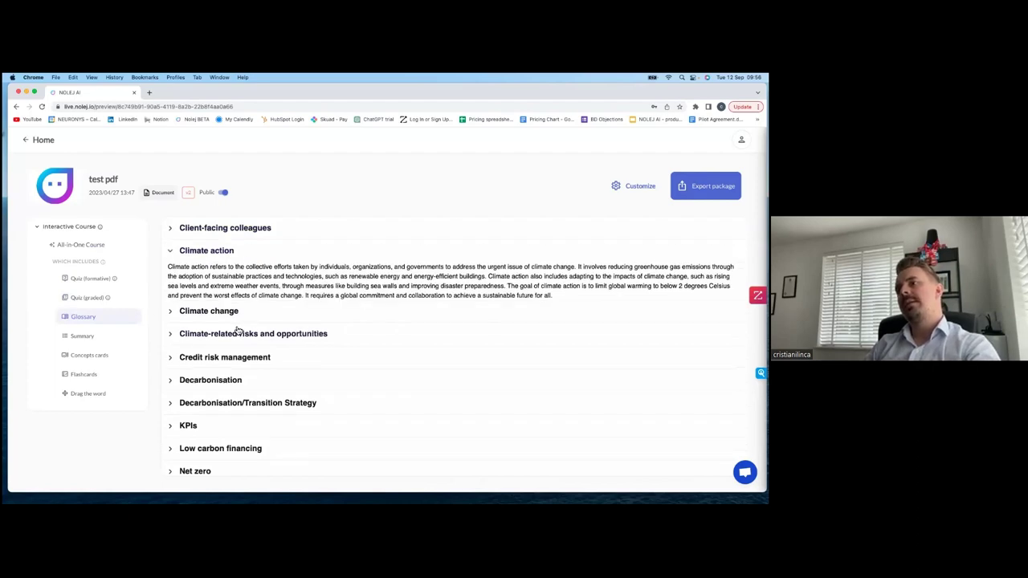
click(241, 332)
scroll(241, 353, down, 1)
click(233, 340)
click(241, 363)
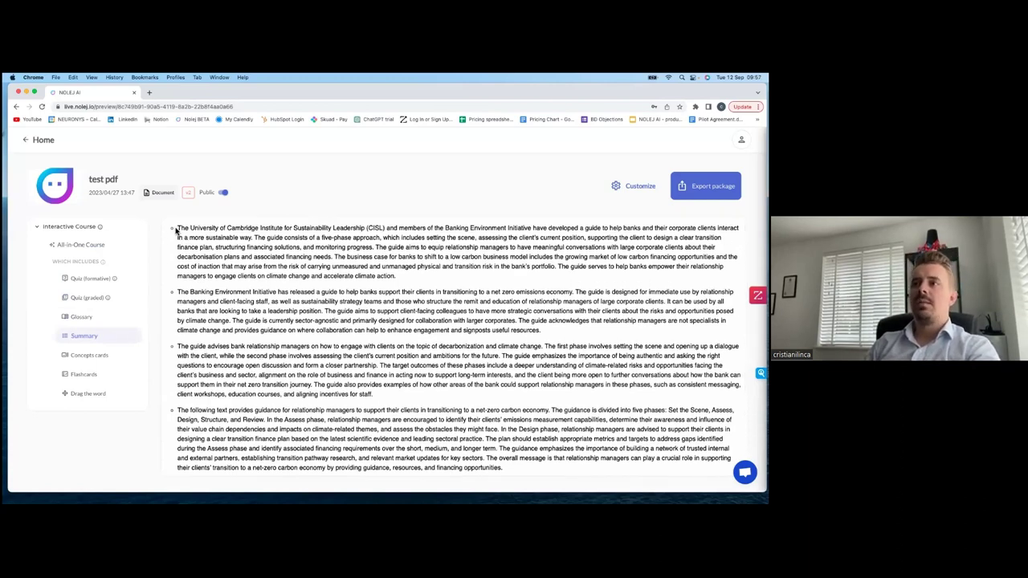
drag(175, 229, 439, 467)
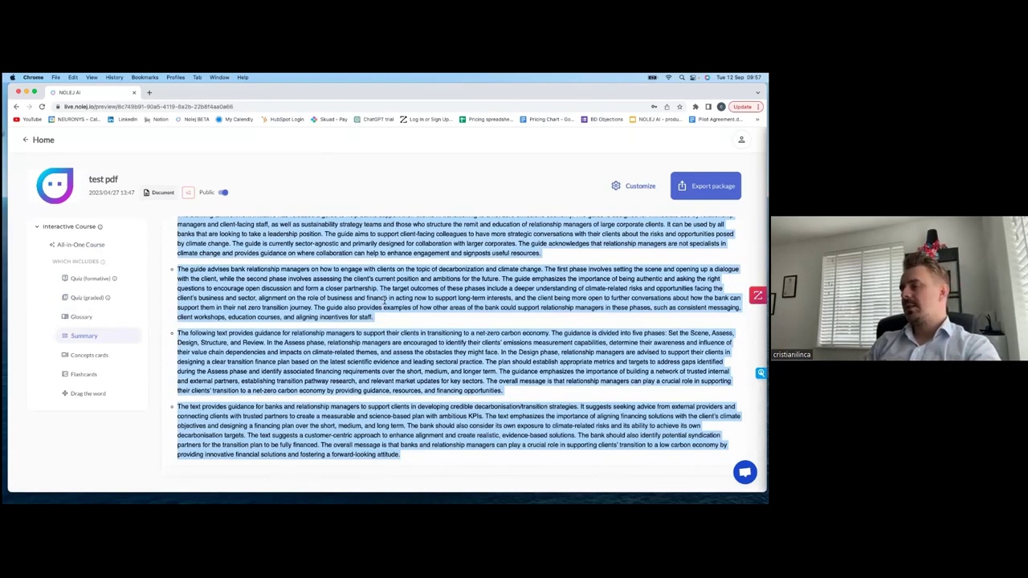
Go through the first three concept cards, turning each one over and highlighting part of the instruction about memorizing key concepts
click(92, 358)
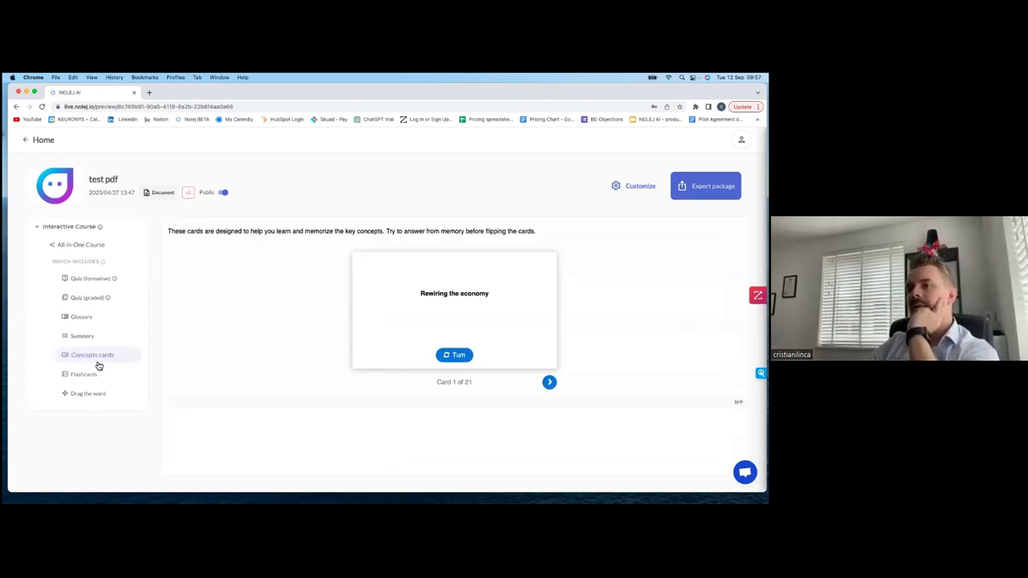
click(454, 355)
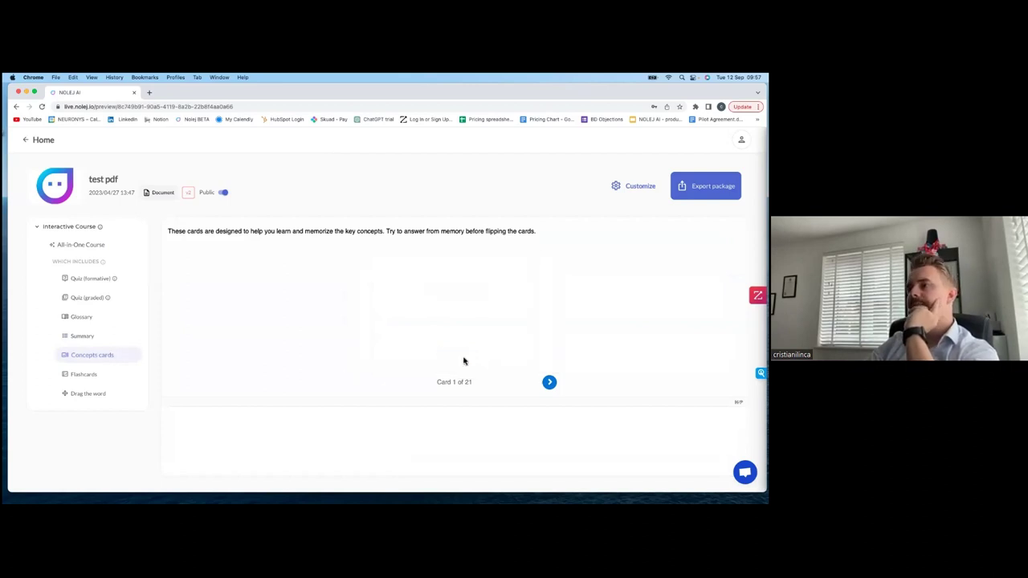
click(548, 382)
drag(276, 233, 371, 235)
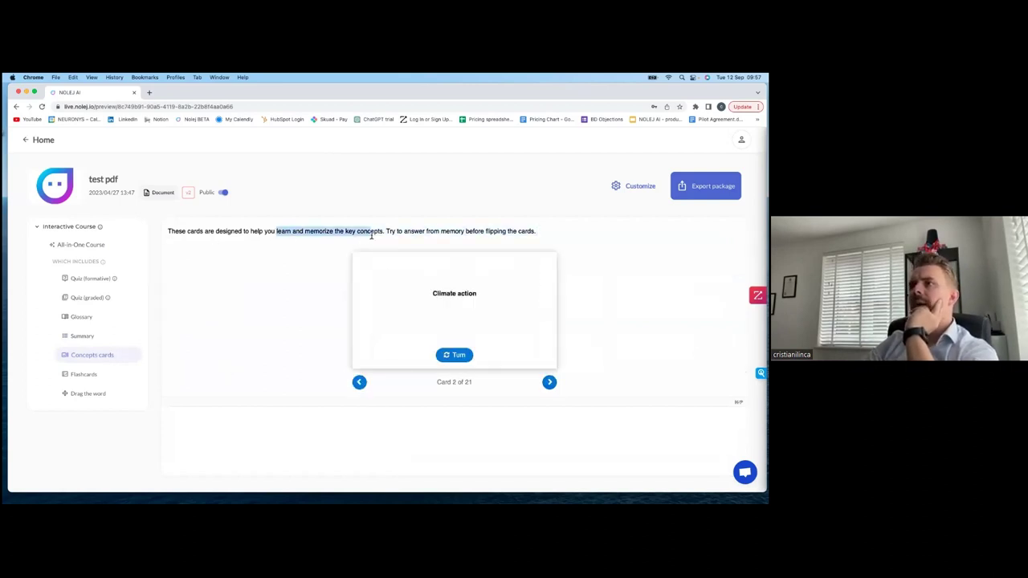
click(560, 397)
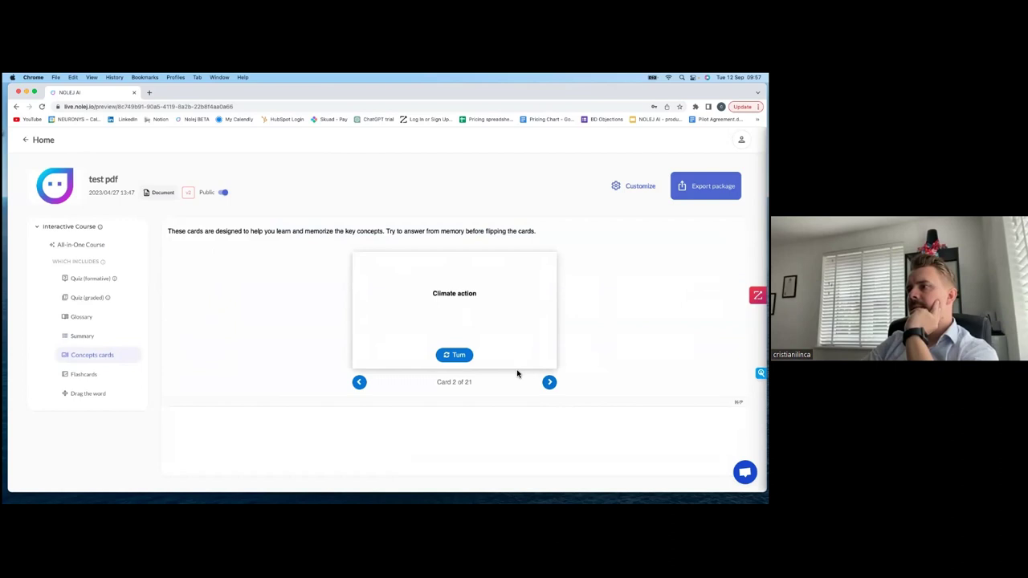
click(454, 354)
click(550, 383)
click(451, 355)
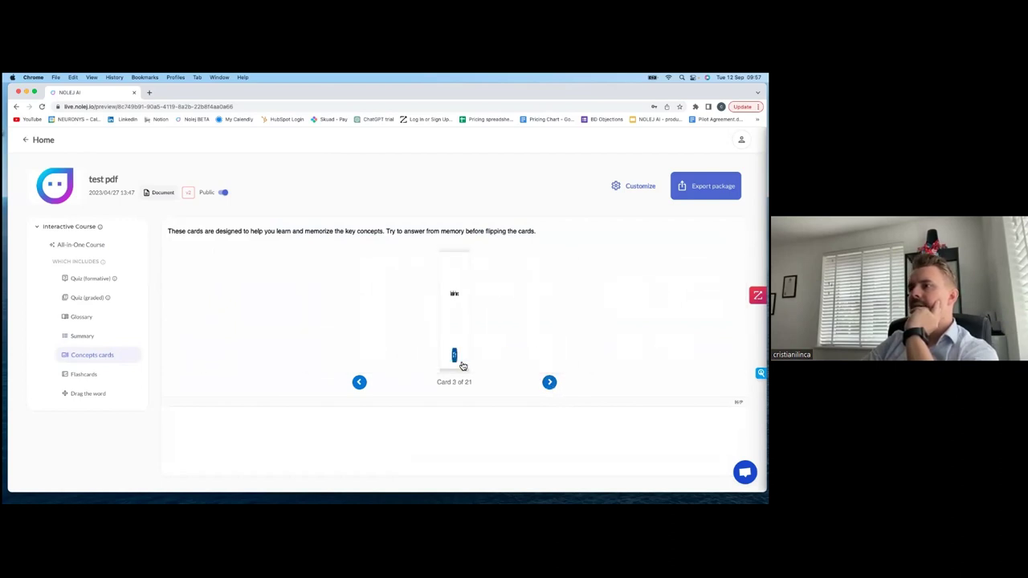
Go through the flashcards as far as card 5, highlighting part of the introduction and turning over cards 1, 2 and 4
click(85, 374)
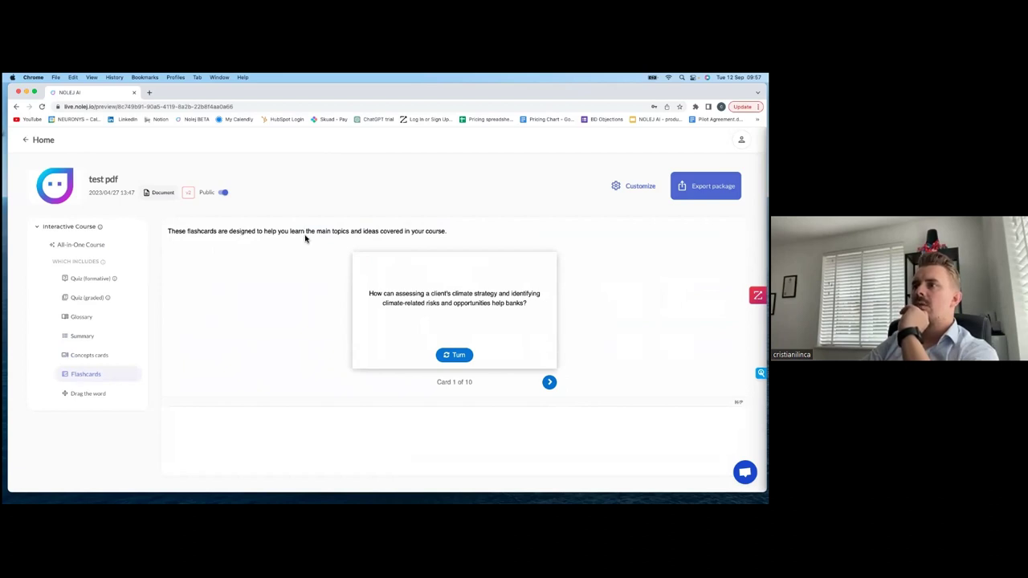
drag(294, 230, 466, 245)
click(455, 354)
click(549, 382)
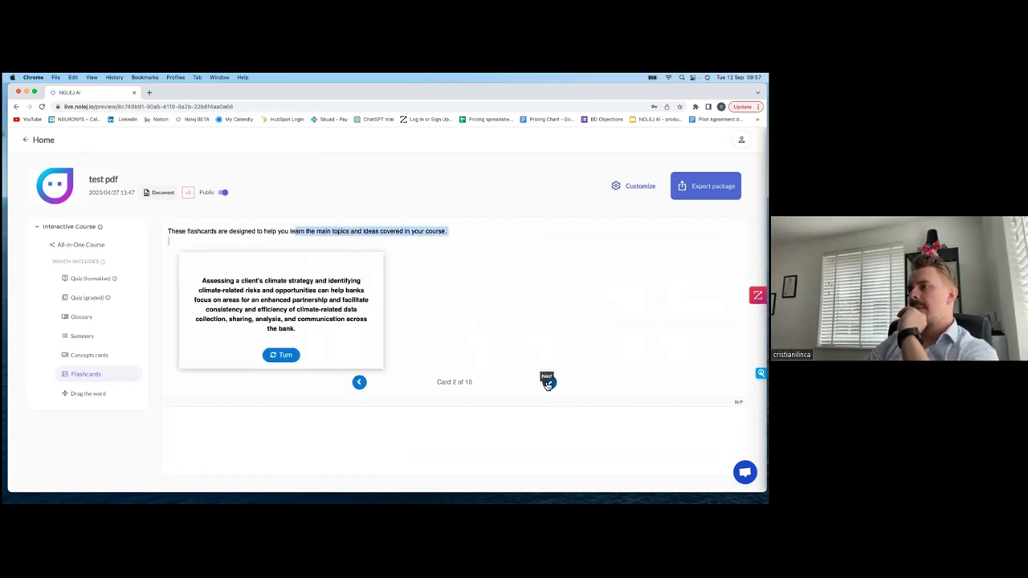
click(458, 356)
click(549, 382)
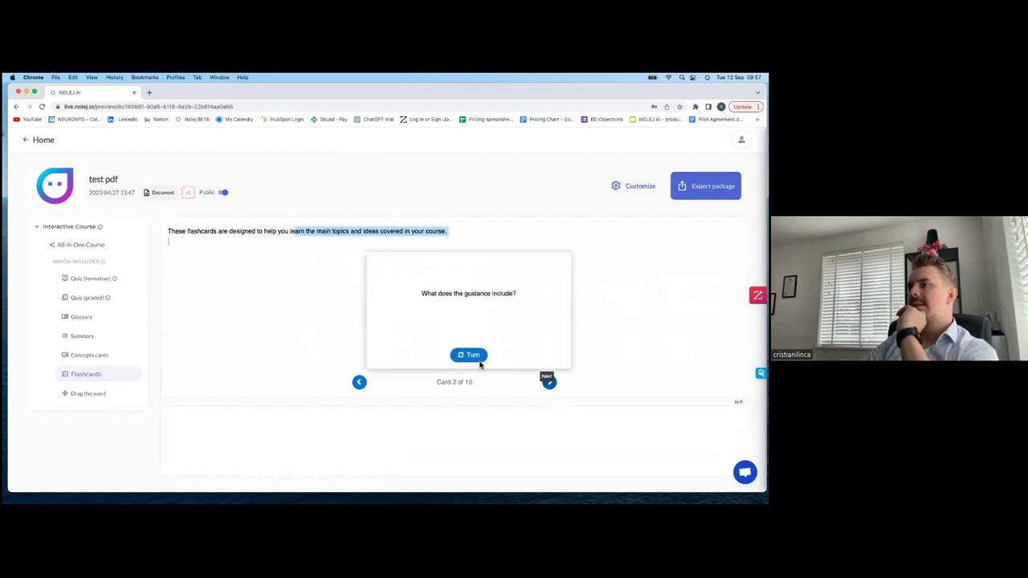
click(549, 382)
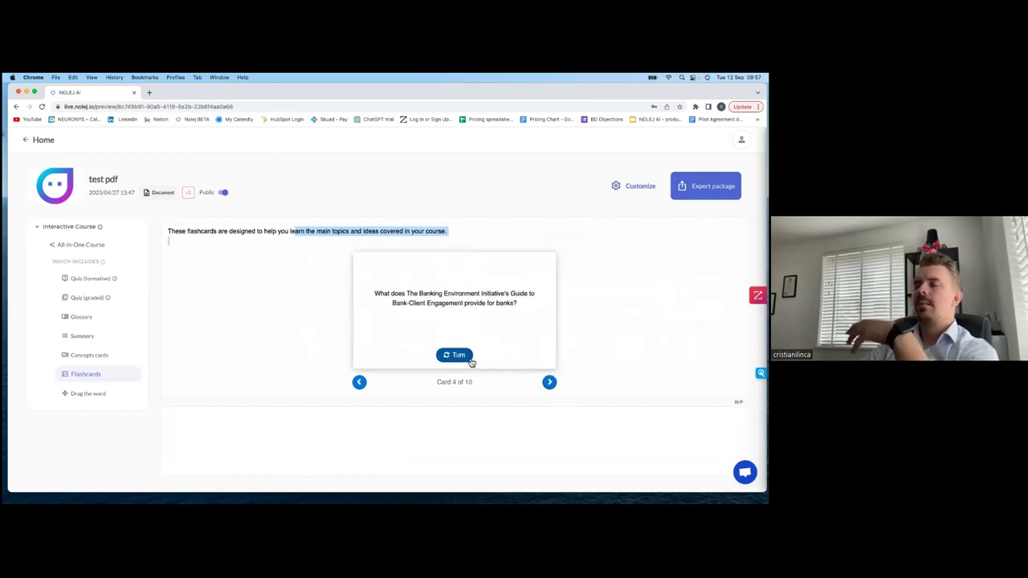
click(469, 359)
click(549, 382)
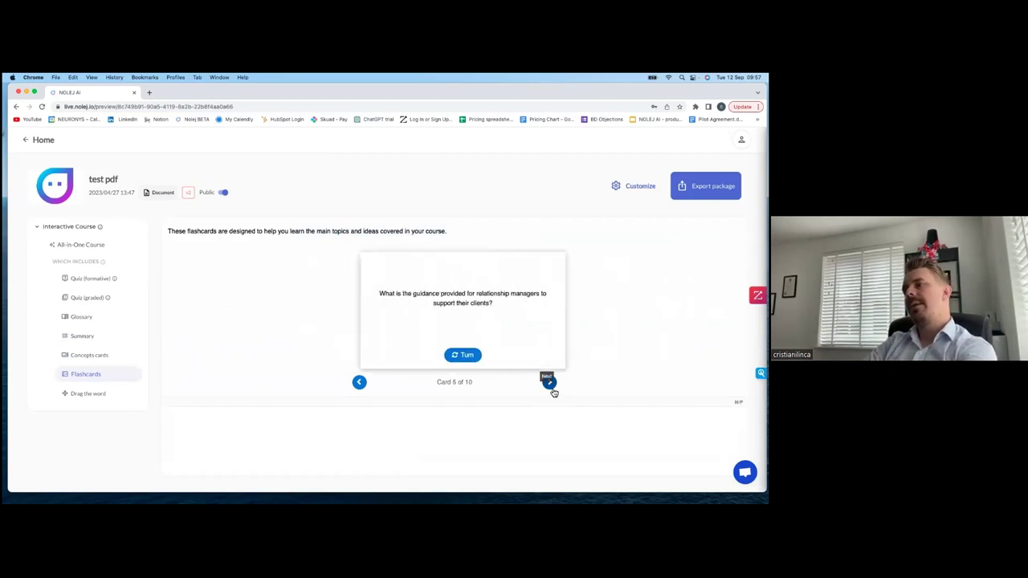
In the Drag the word activity, place "Climate change" in the first blank and "Climate action" in the fourth, and check the answers
click(93, 394)
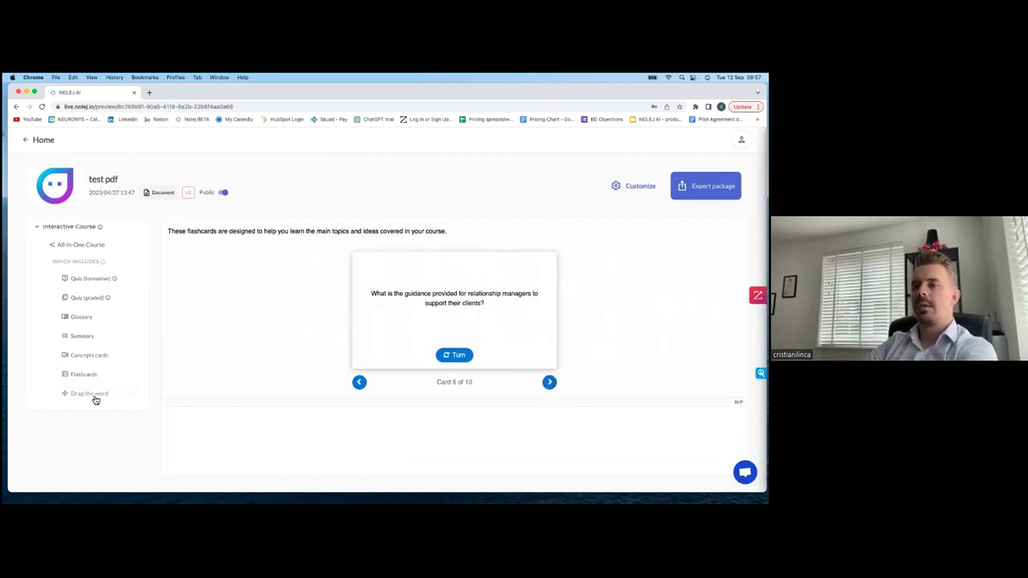
drag(680, 244, 354, 305)
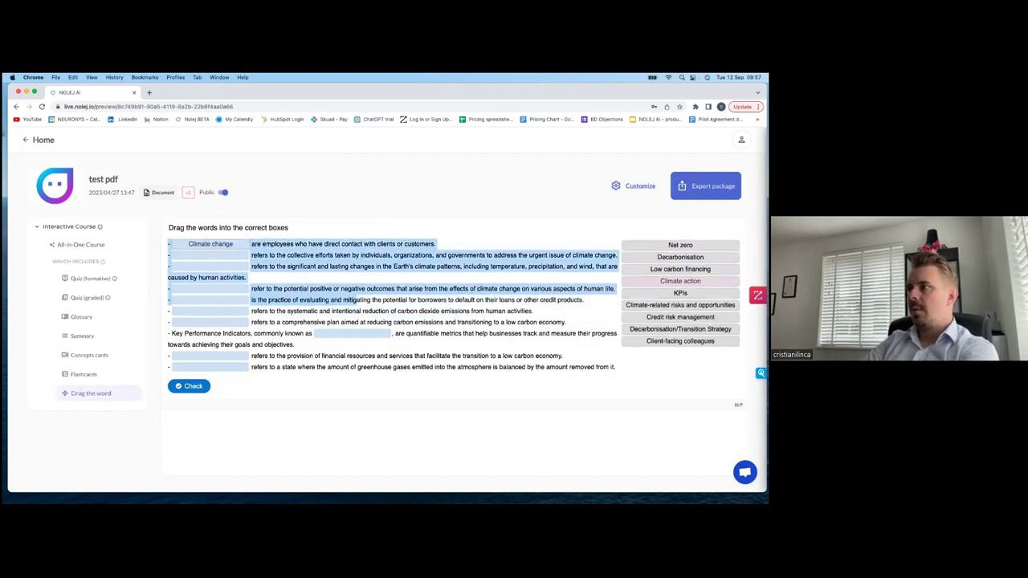
drag(680, 281, 210, 289)
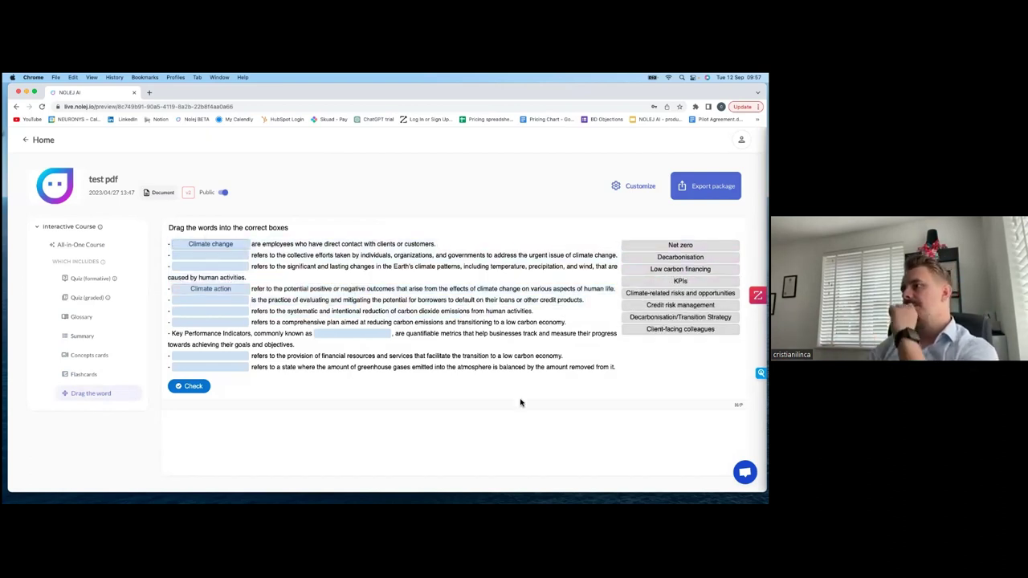
click(183, 389)
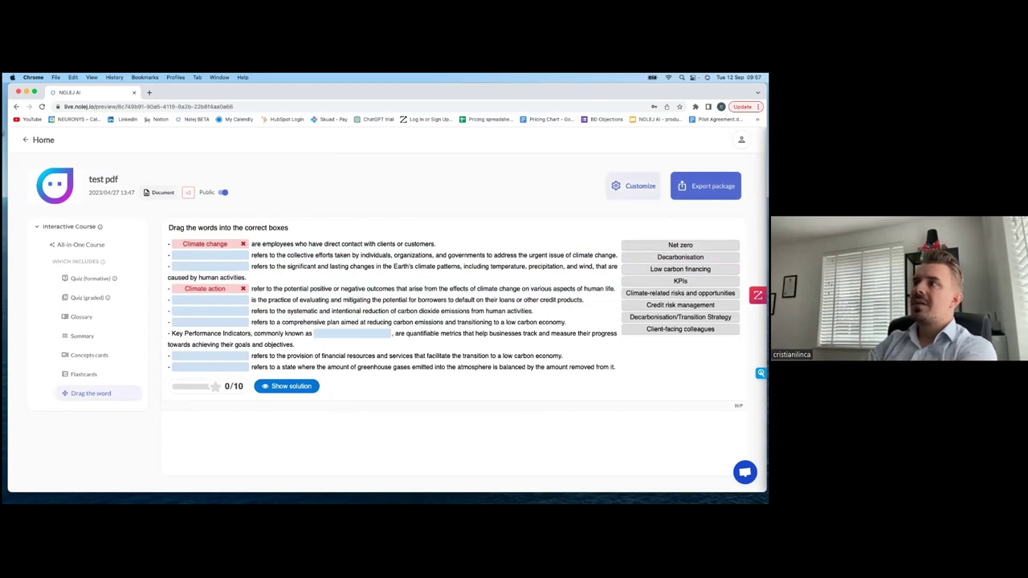
Look over the content personalization options for card, word and question counts, and close them without regenerating the course
click(635, 185)
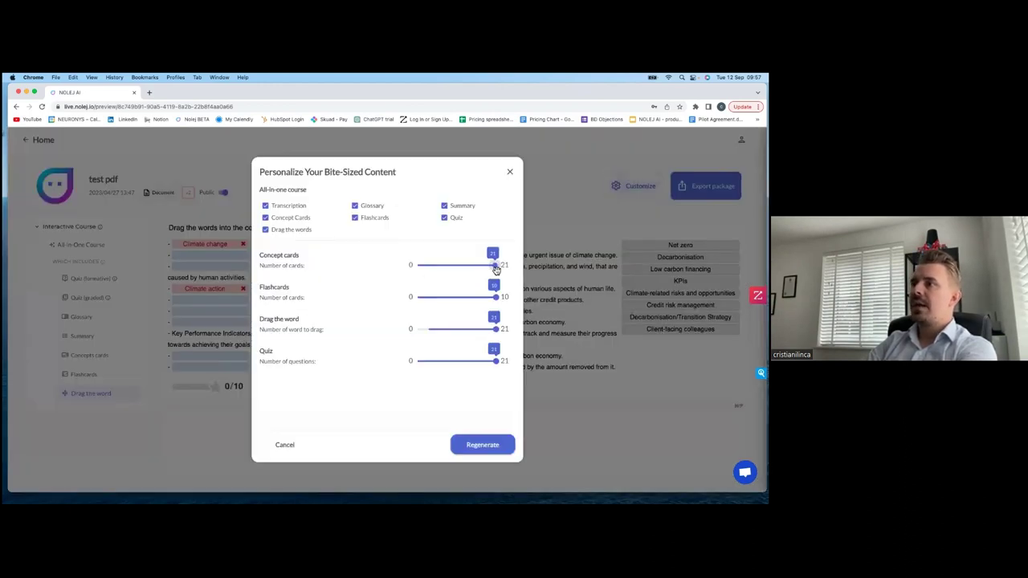
mouse_move(495, 265)
mouse_down()
mouse_move(443, 274)
mouse_move(499, 274)
mouse_up()
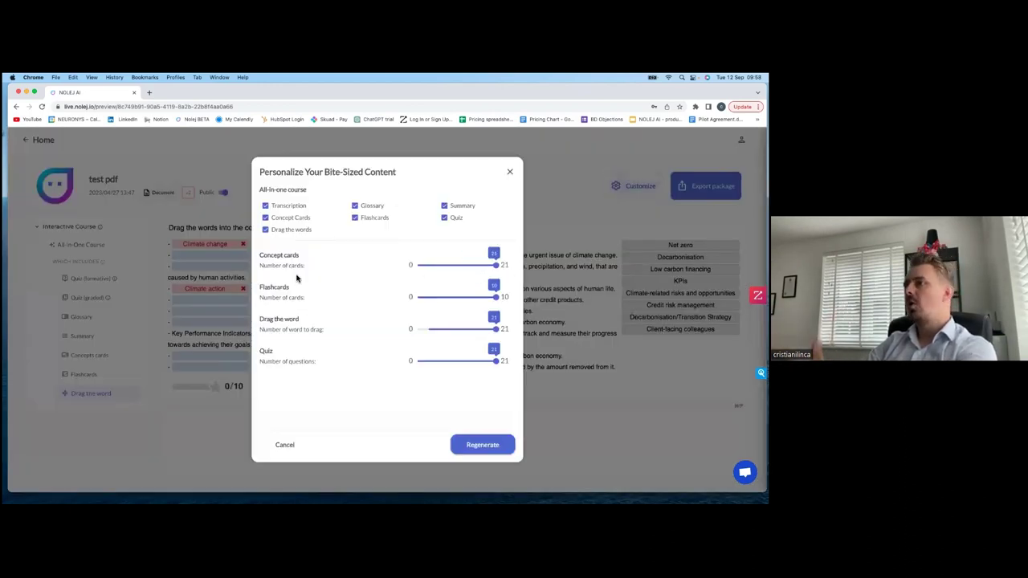
mouse_move(496, 330)
mouse_down()
mouse_move(438, 329)
mouse_move(502, 331)
mouse_up()
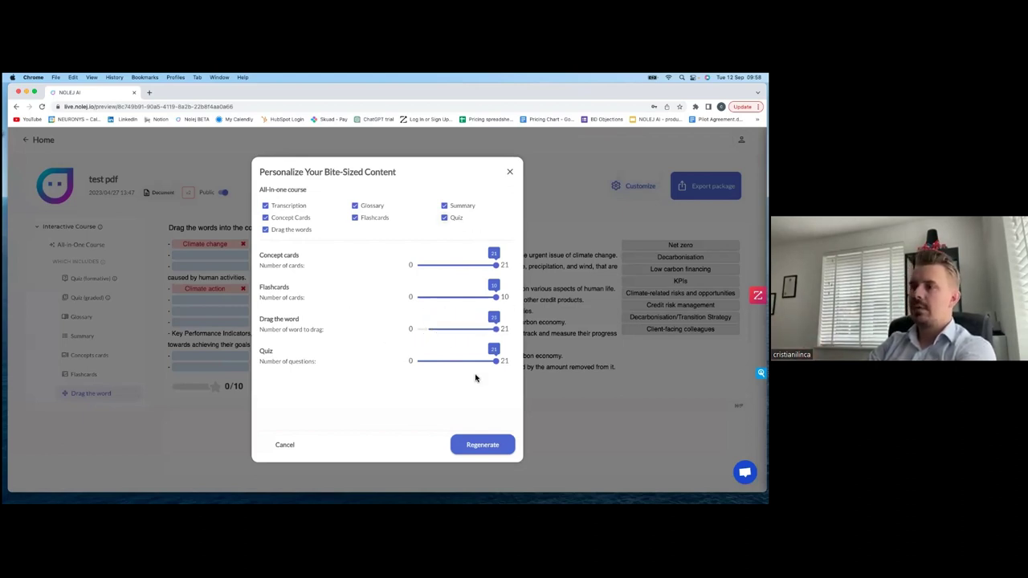
drag(440, 170, 370, 149)
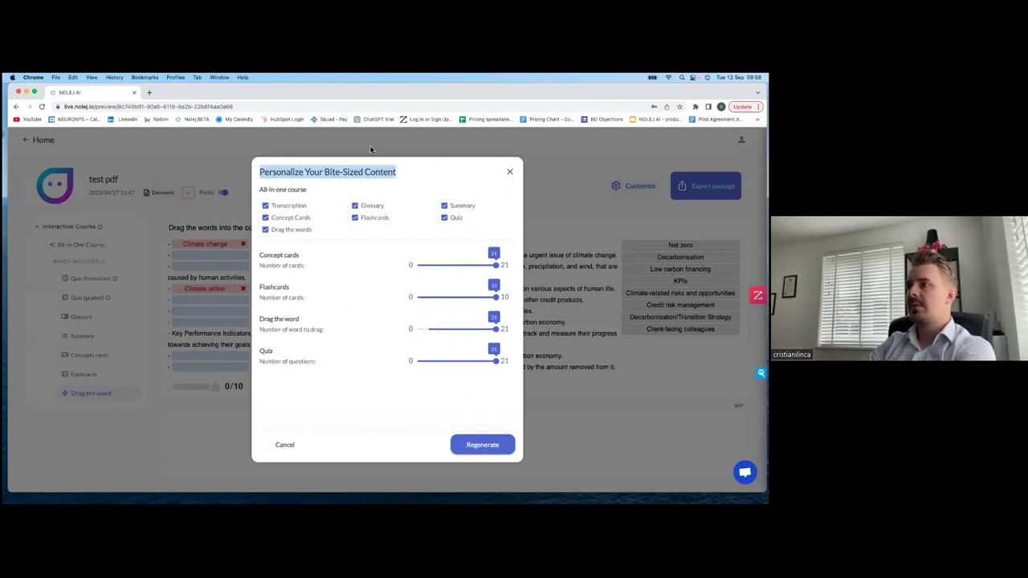
click(508, 175)
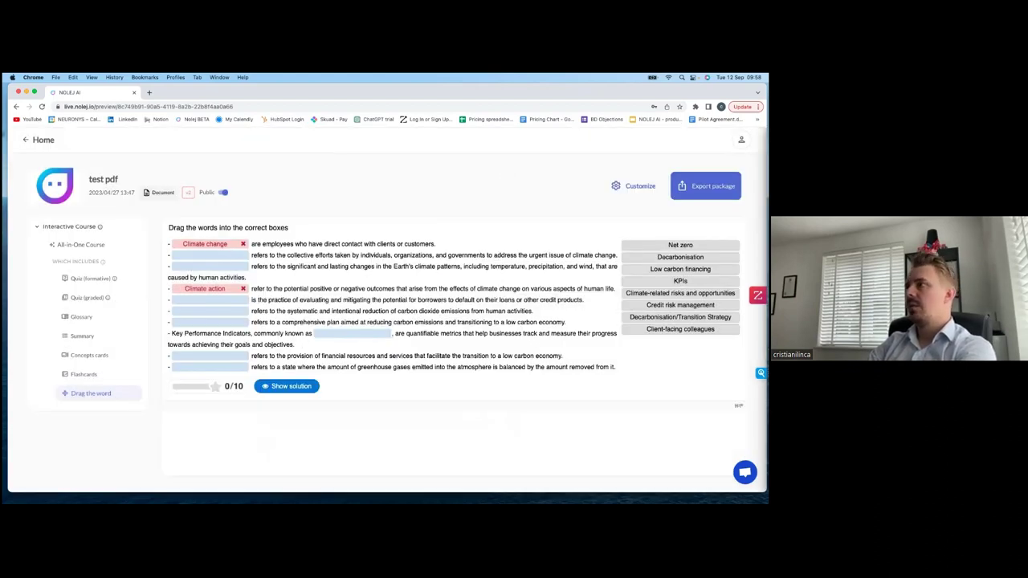
Open the export options for the Drag the word activity and view the available download package formats, keeping SCORM 2004
click(705, 186)
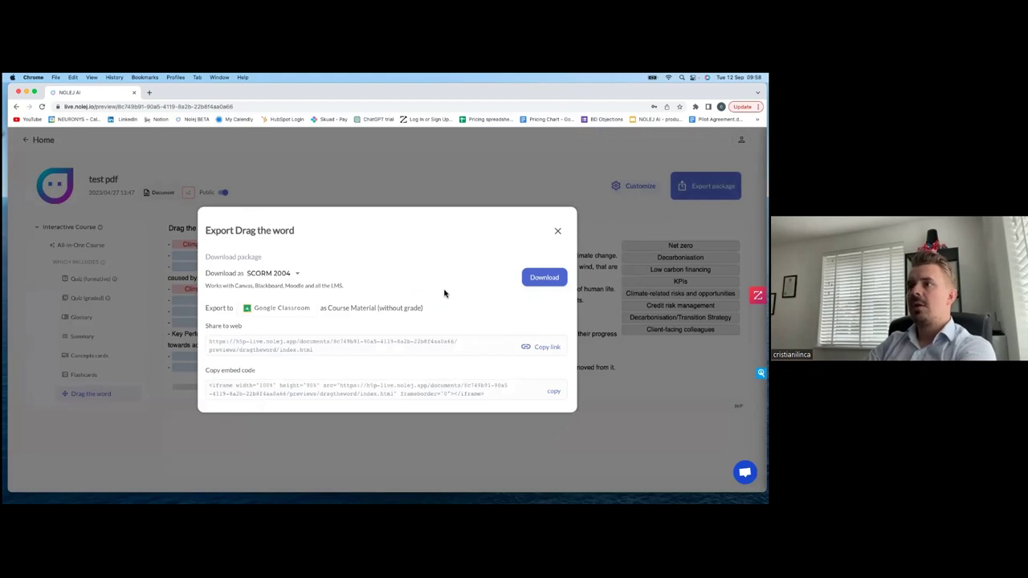
click(297, 275)
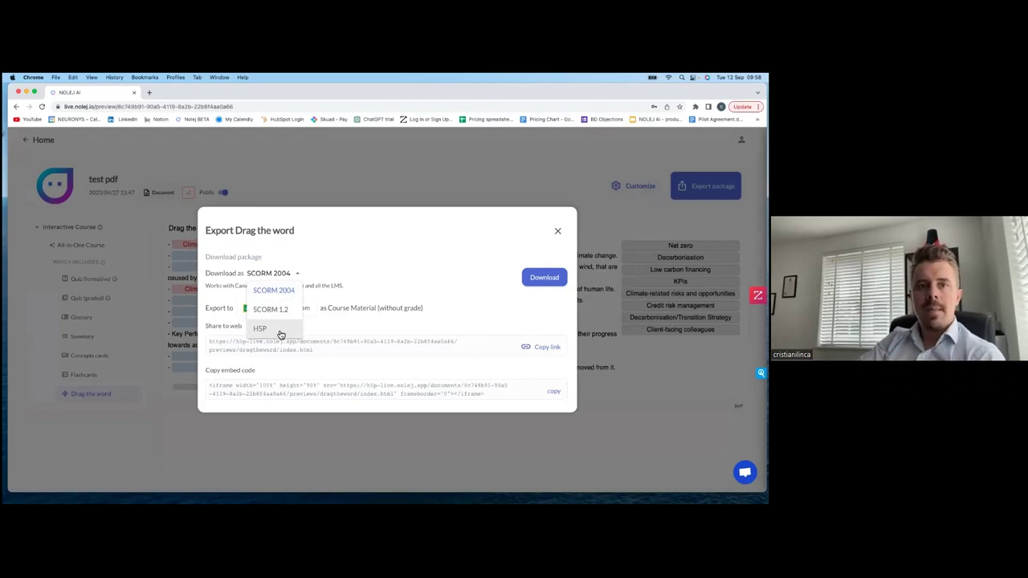
click(396, 287)
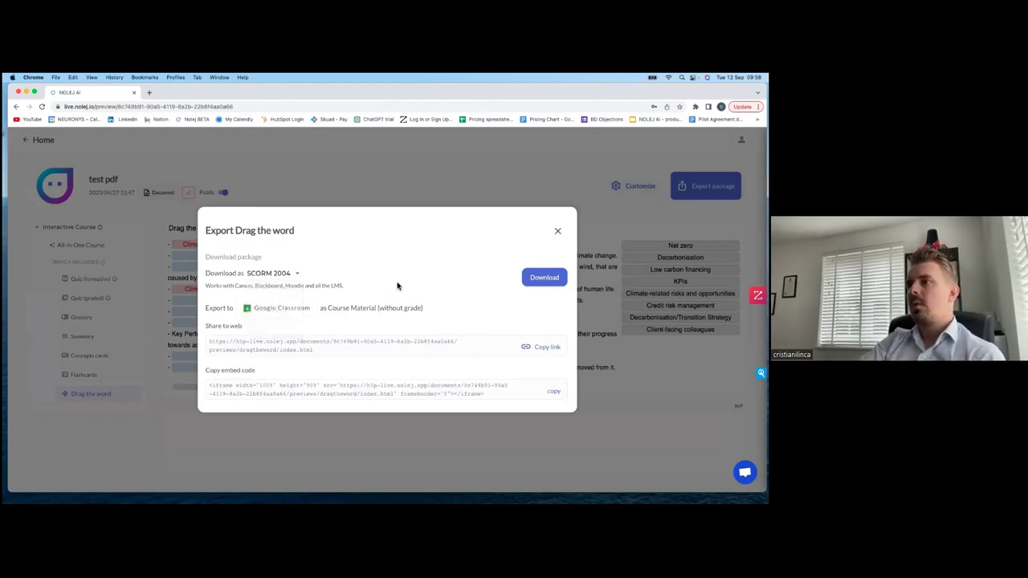
Open and dismiss the Google Classroom export for Drag the word, copy the activity's web share link, and close the export options
click(290, 313)
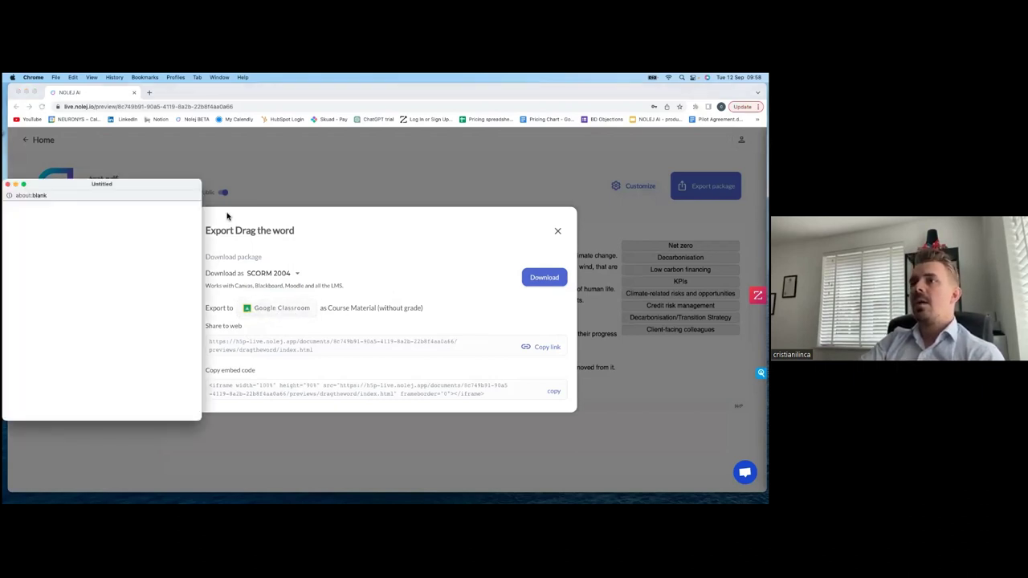
click(8, 186)
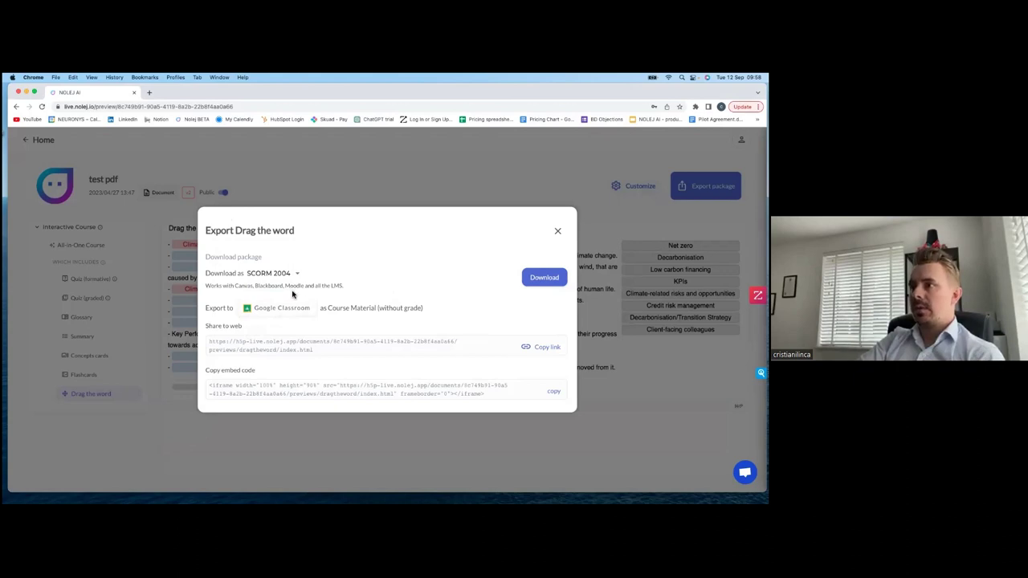
click(544, 352)
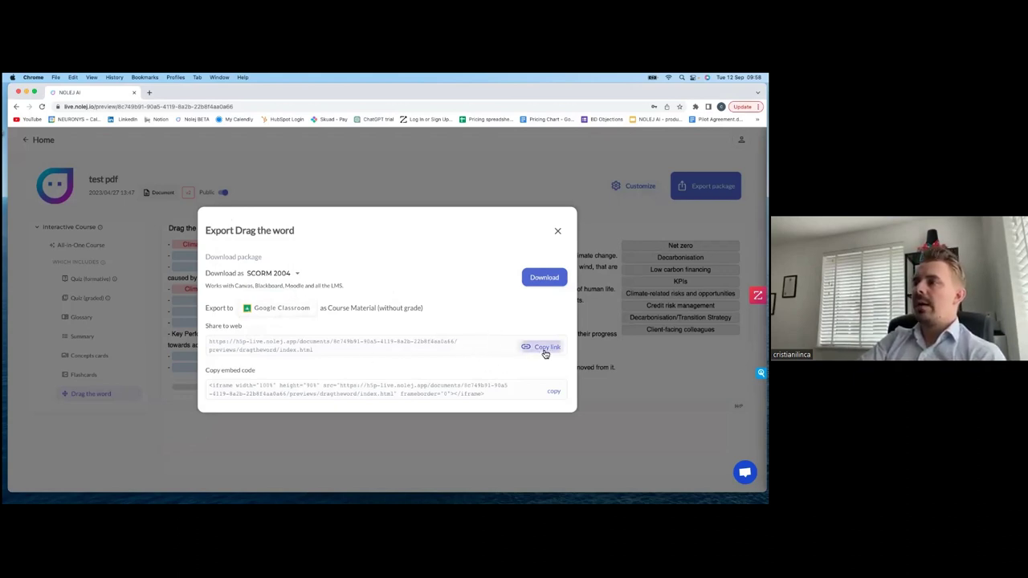
click(557, 231)
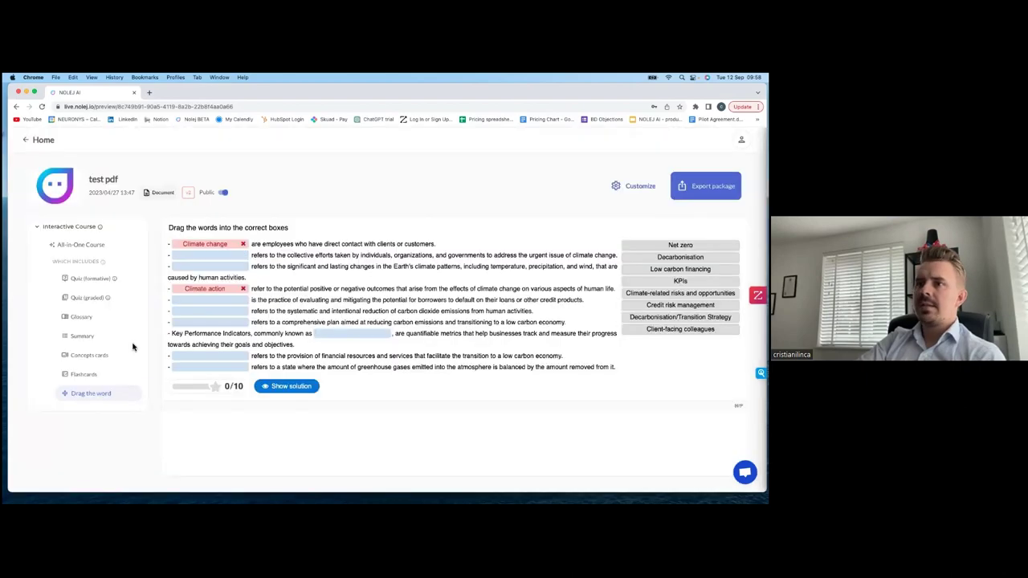
Go to the Concepts cards activity of the test pdf course and open its export options
click(84, 335)
click(90, 358)
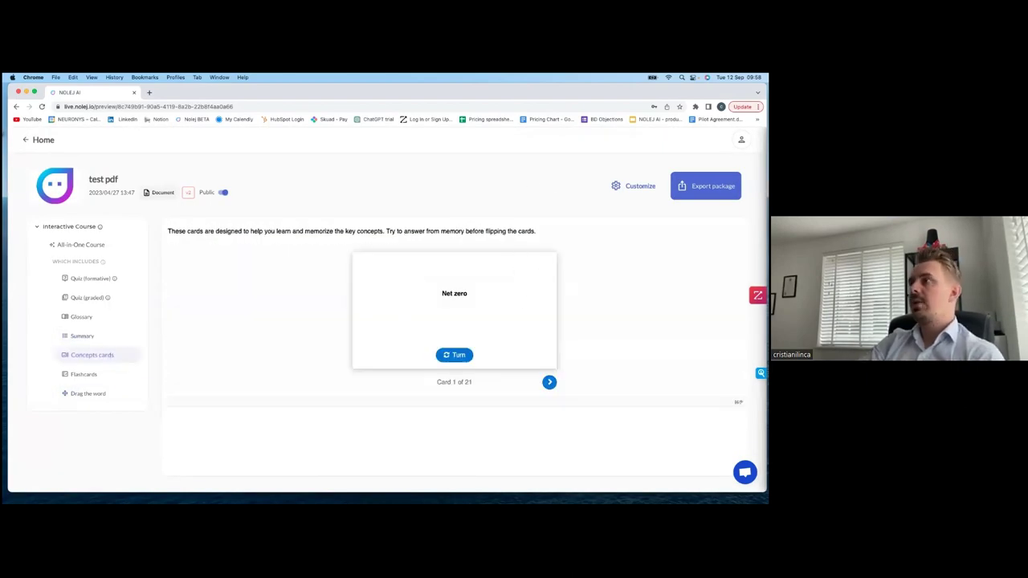
click(705, 186)
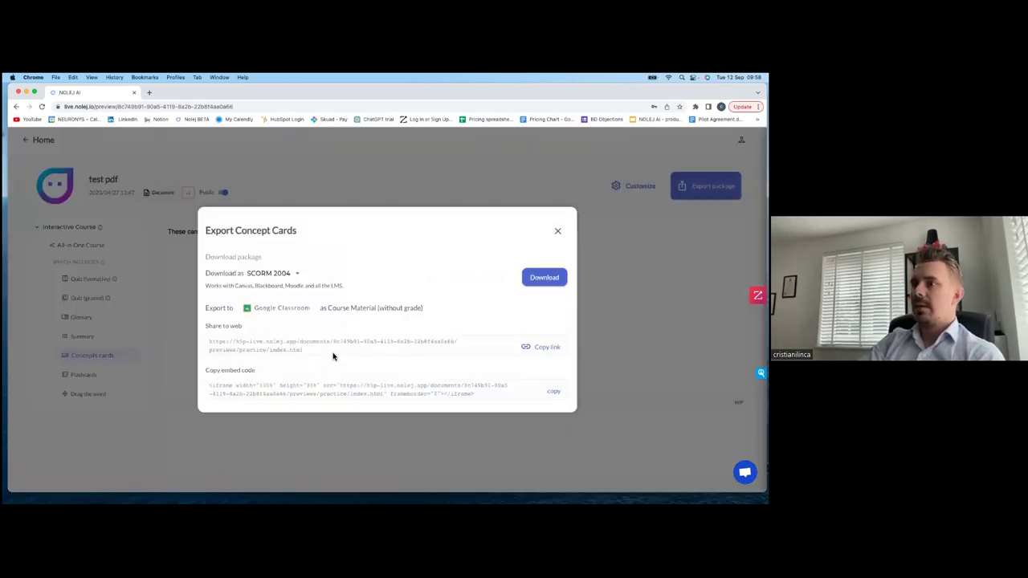
Try to open the concept cards' web share link in a new browser tab
drag(333, 356, 166, 336)
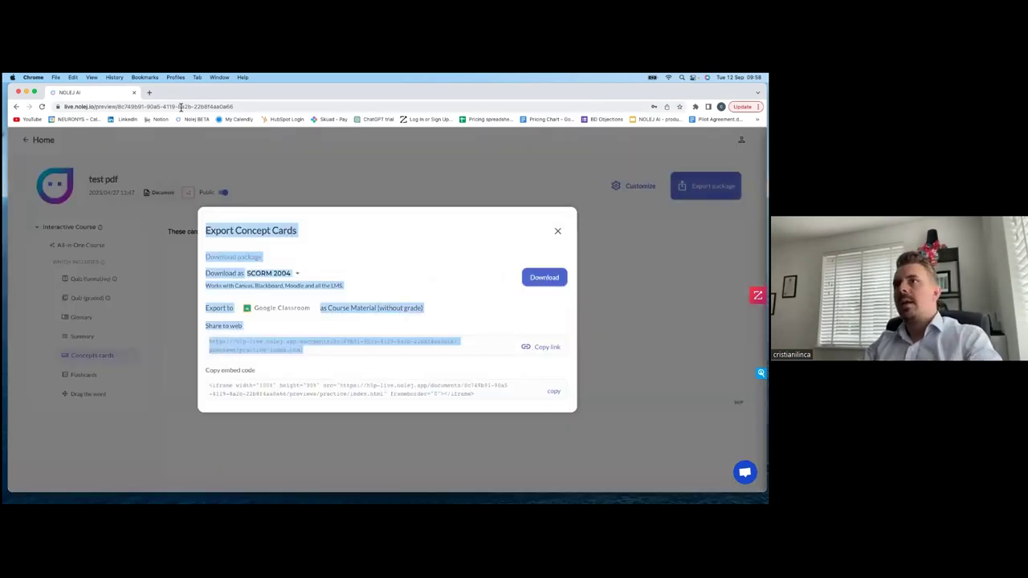
click(149, 93)
text(Export Concept Cards Download package Download as SCORM 2004 SCORM 2004 Works with Canvas, Blackboard, Moodle and all the LMS. Export to as Course Material (without grade) Share to web https://h5p-live.nolej.app/documents/8c749b91-90a5-4119-8a2b-22b8f4aa0a66/previews/practice/index.html)
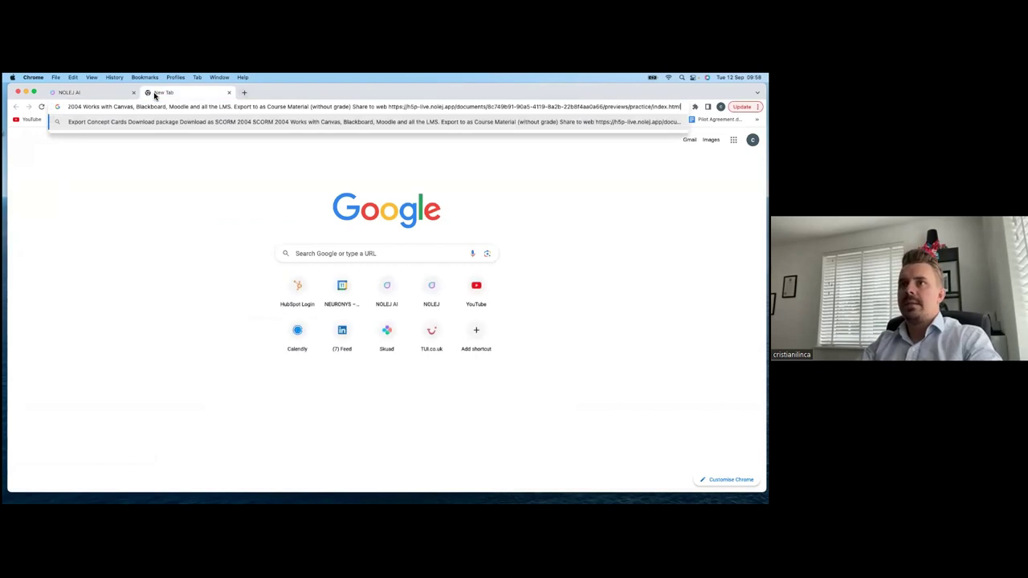
key(Return)
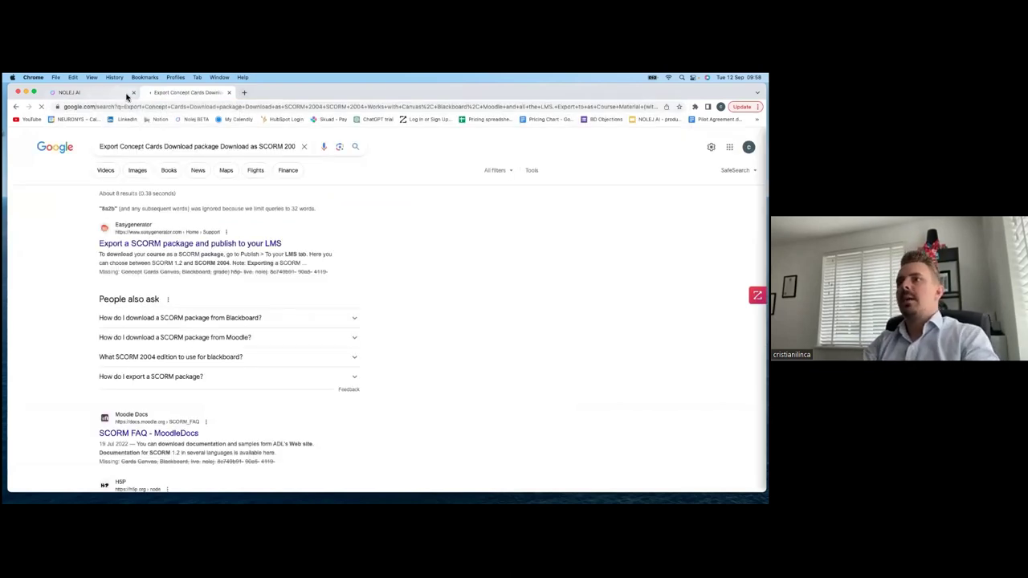
click(244, 92)
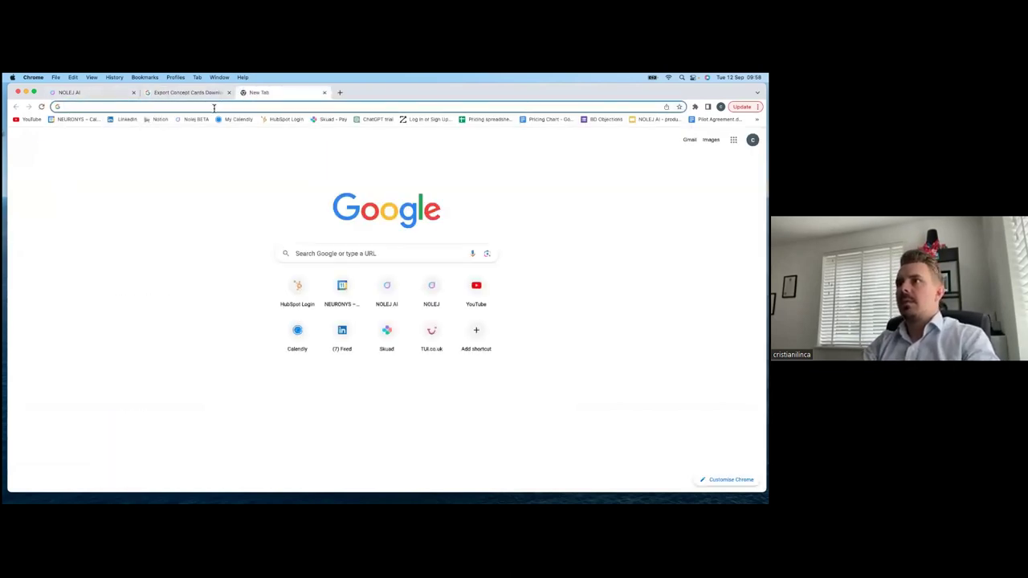
key(super+v)
key(Return)
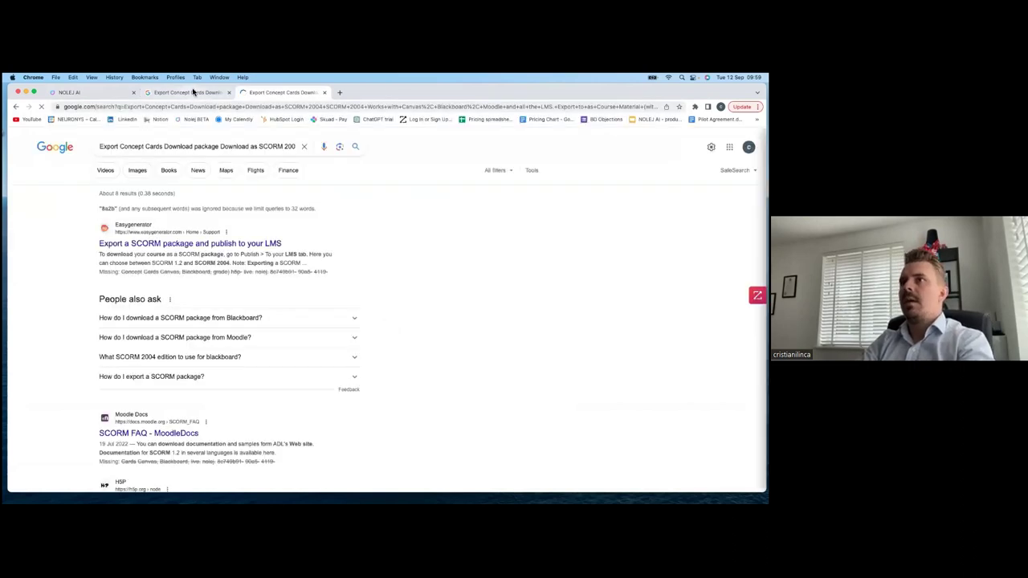
click(158, 94)
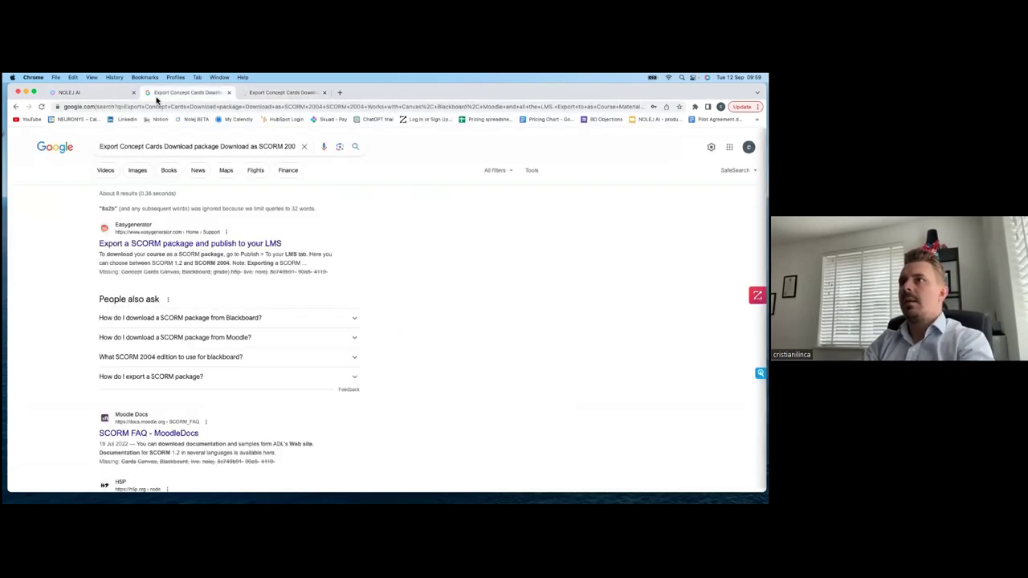
Return to the concept cards' export options, copy only the Share to web URL, and open it in a new browser tab
click(82, 93)
click(369, 340)
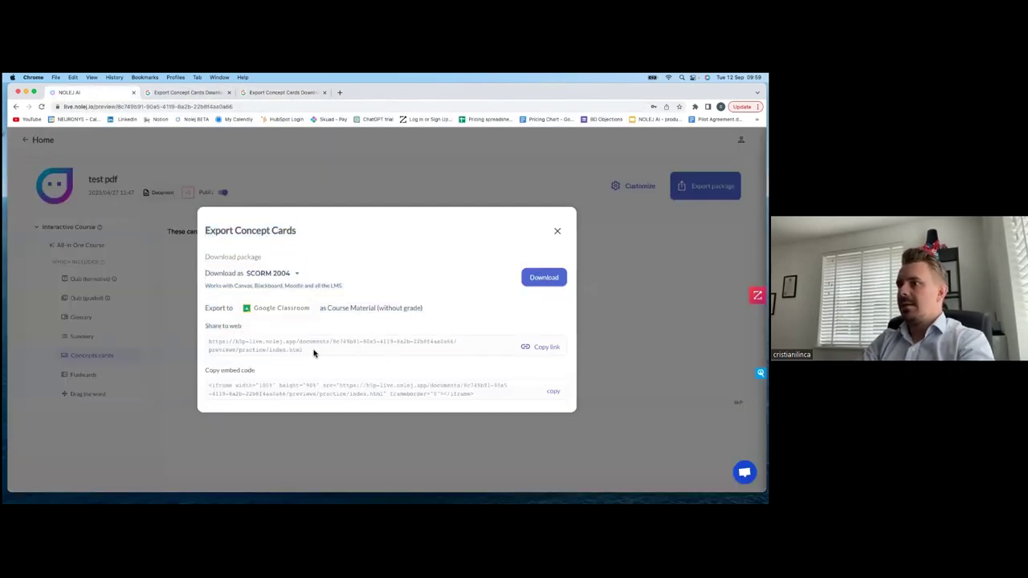
drag(313, 353, 209, 343)
key(super+c)
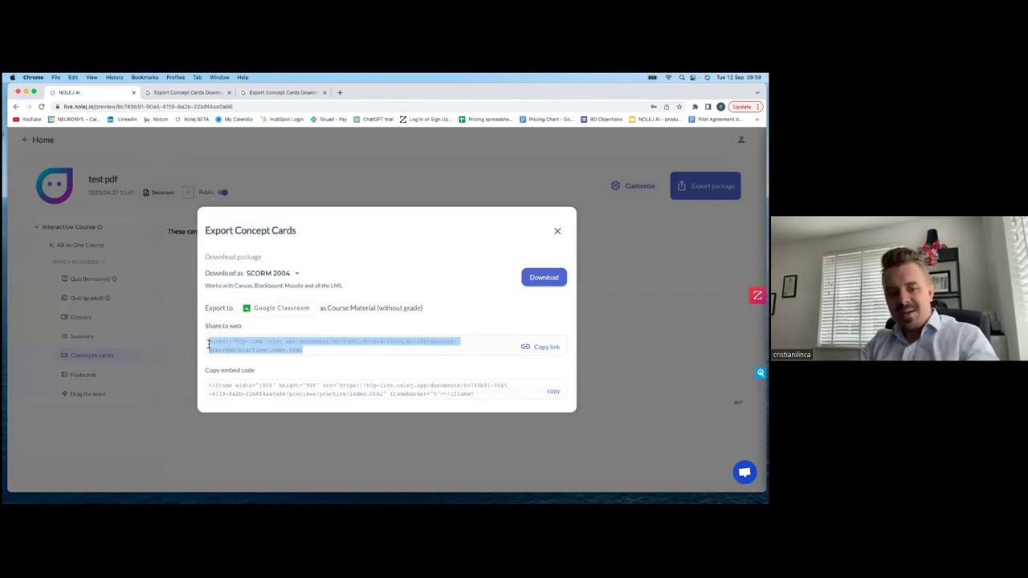
click(340, 94)
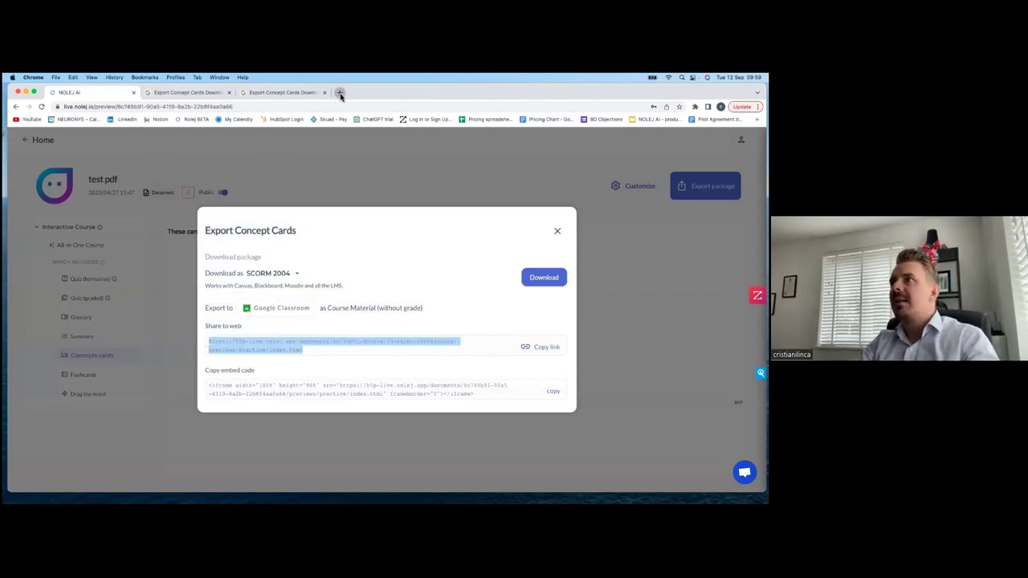
key(super+v)
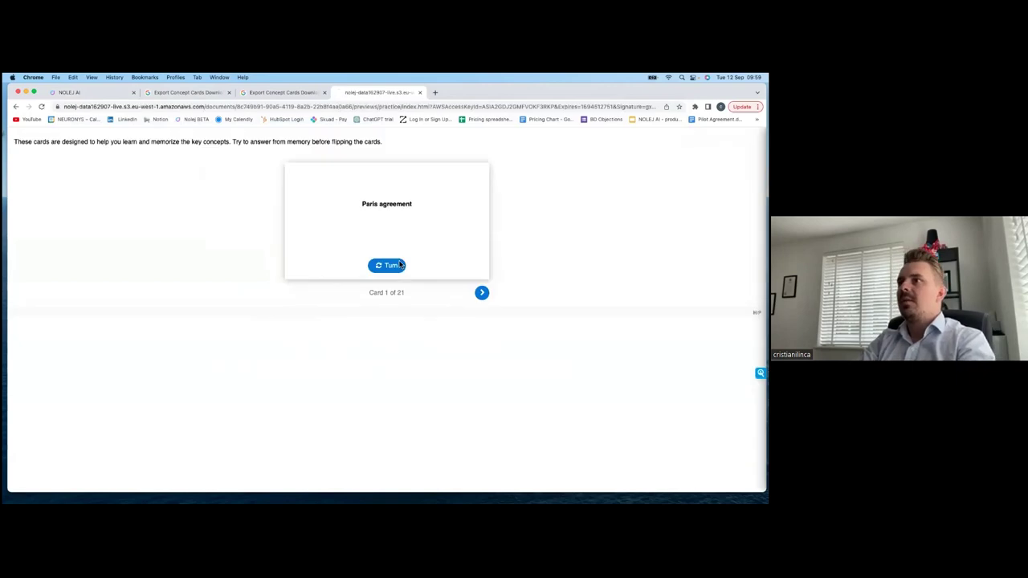
Go through the shared concept cards as far as card 4, turning over the first three, and close the NOLEJ AI export options
click(393, 268)
click(479, 293)
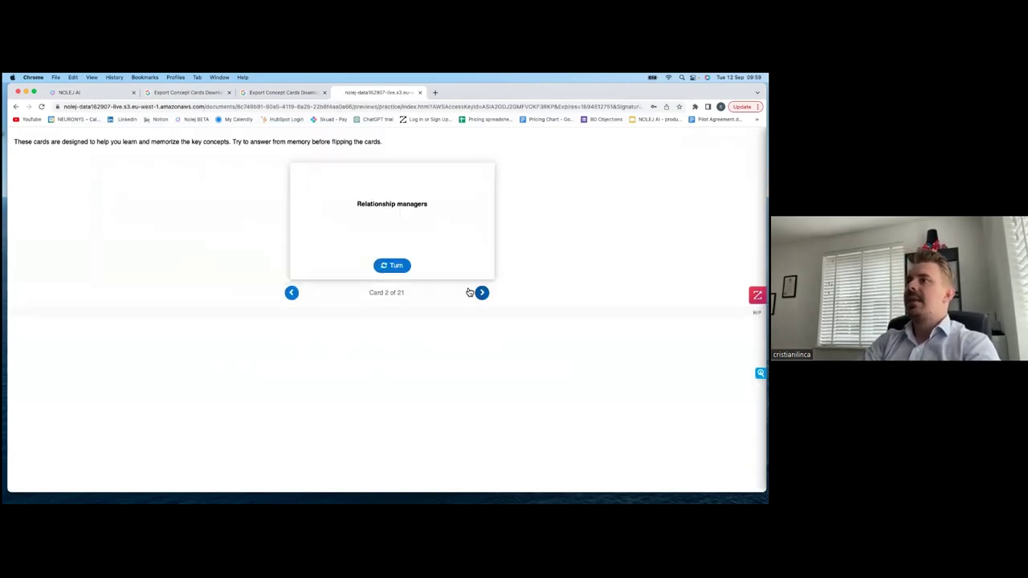
click(387, 267)
click(482, 293)
click(397, 273)
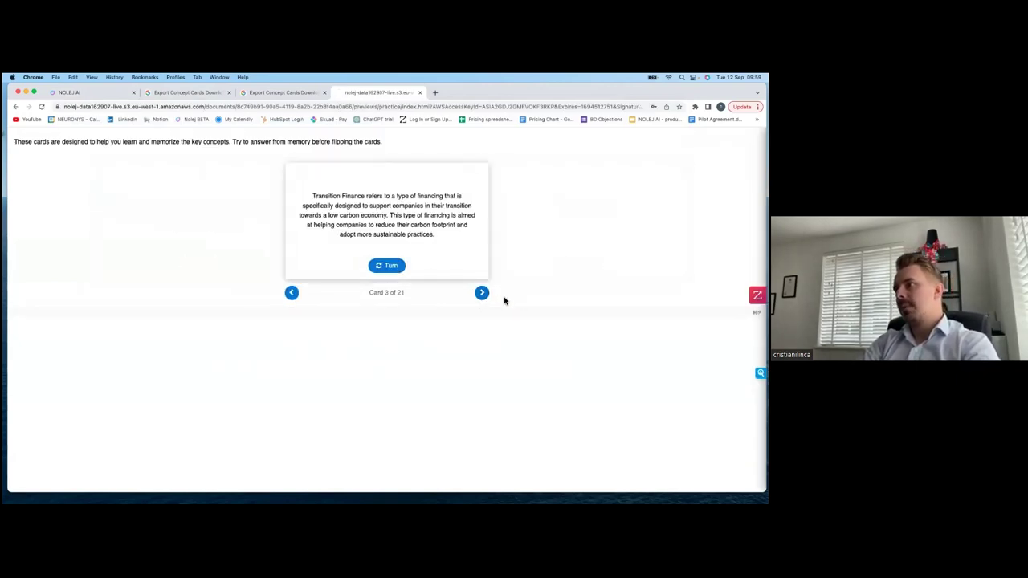
click(481, 293)
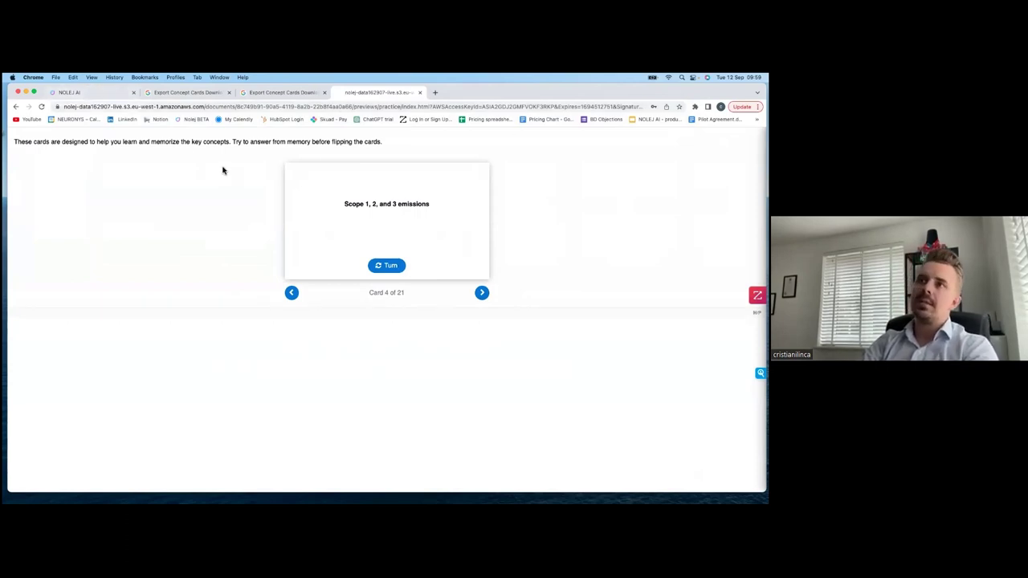
click(94, 93)
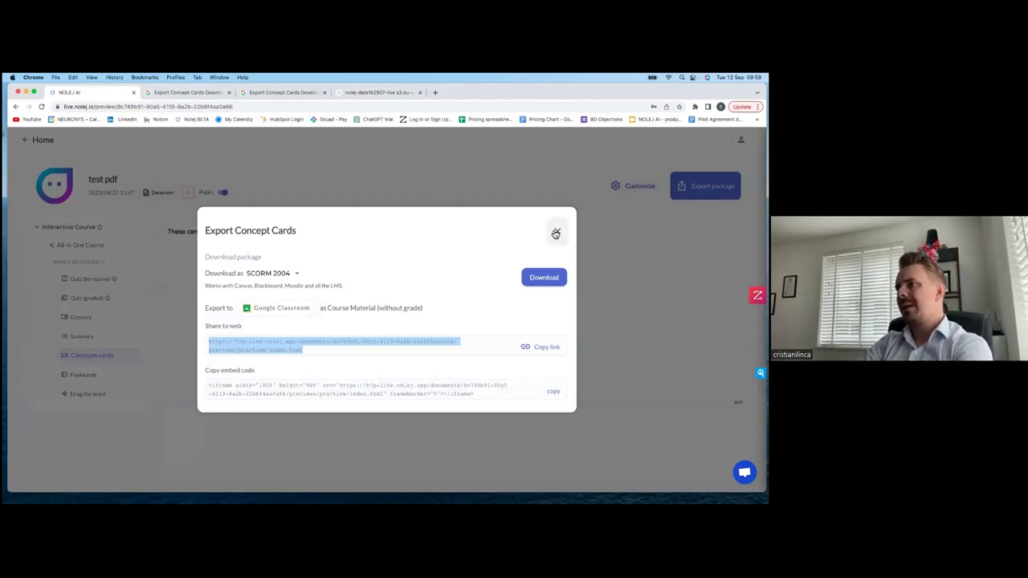
click(556, 233)
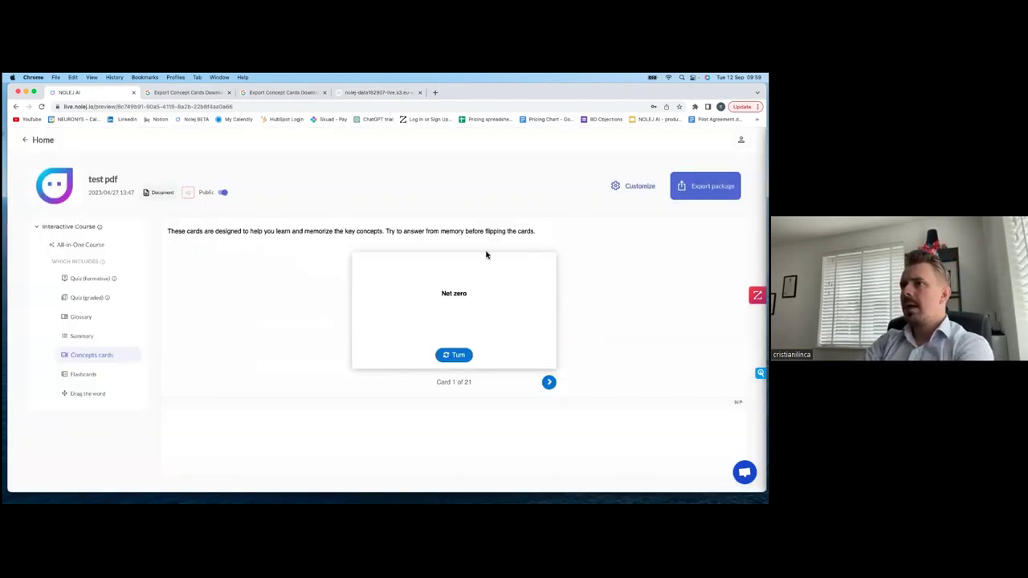
Return to the library and reopen the test pdf module for content review
click(45, 142)
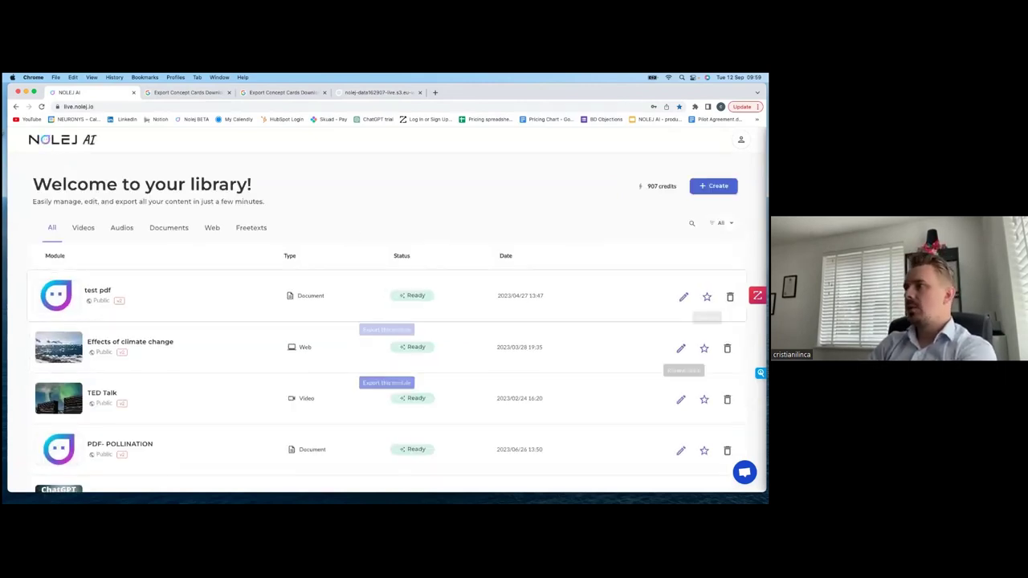
click(684, 297)
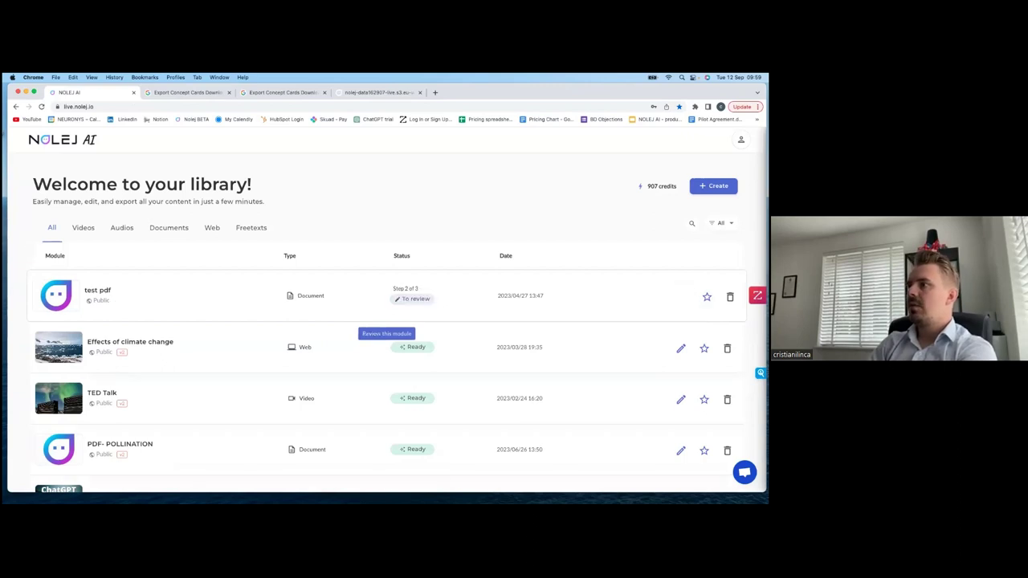
click(419, 303)
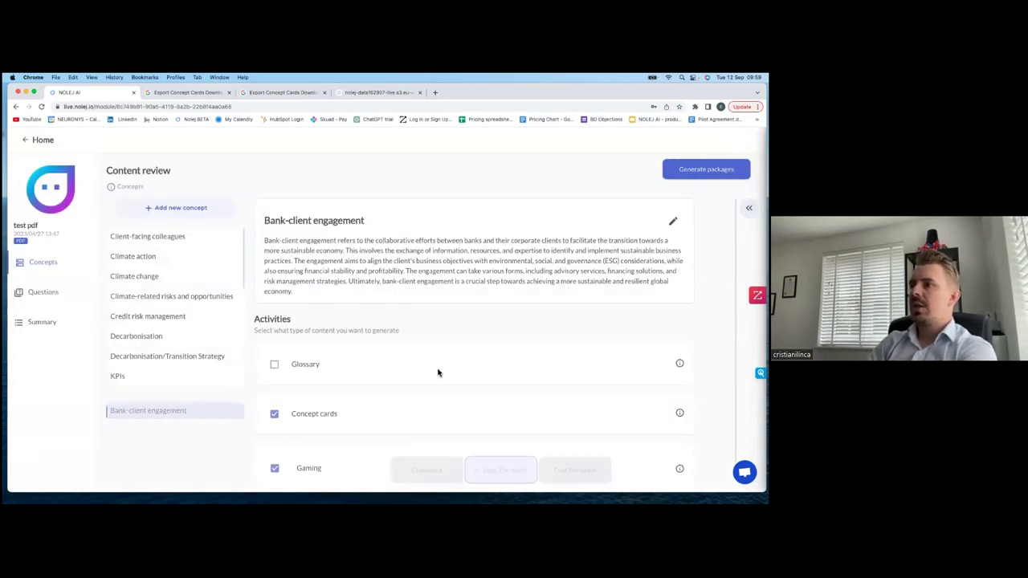
Look through the test pdf module's questions and summaries, and return to its concepts
click(41, 294)
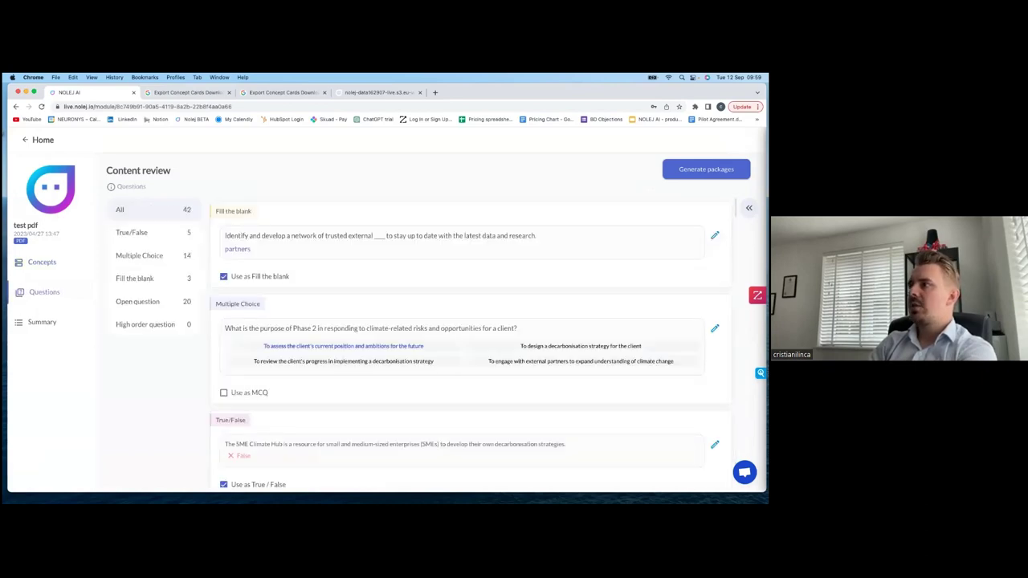
scroll(565, 321, down, 3)
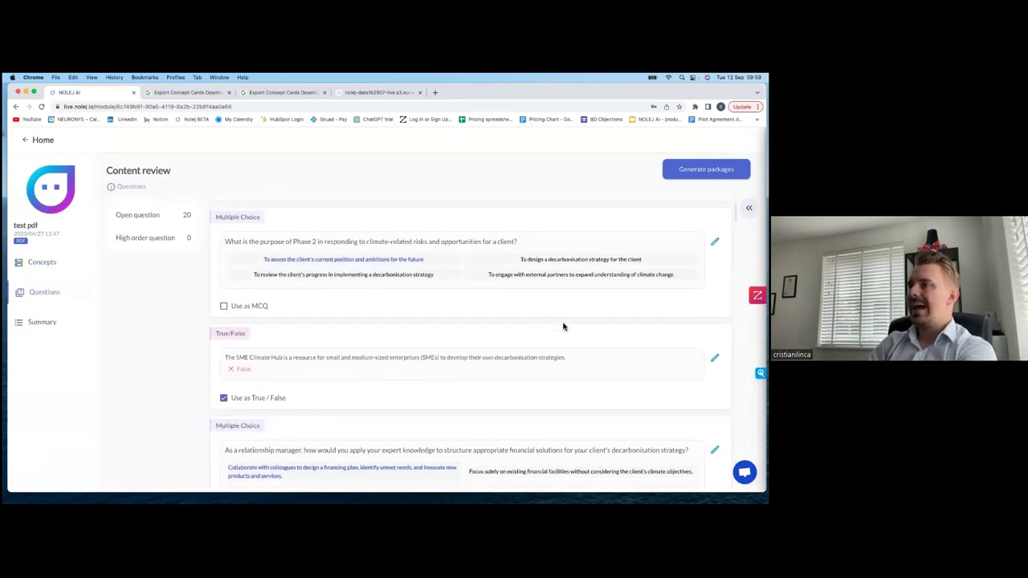
click(52, 330)
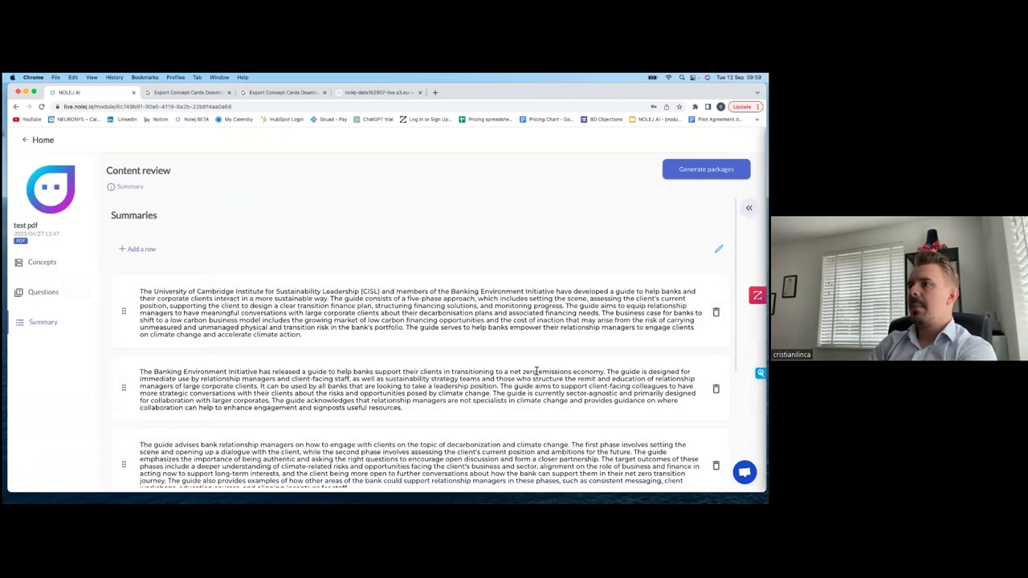
scroll(536, 371, down, 5)
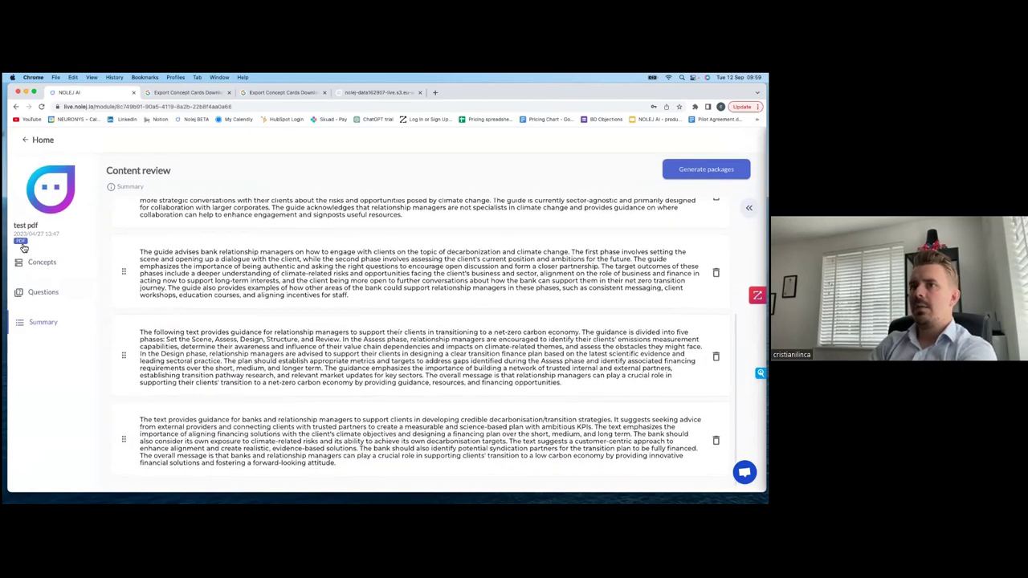
click(46, 294)
click(47, 266)
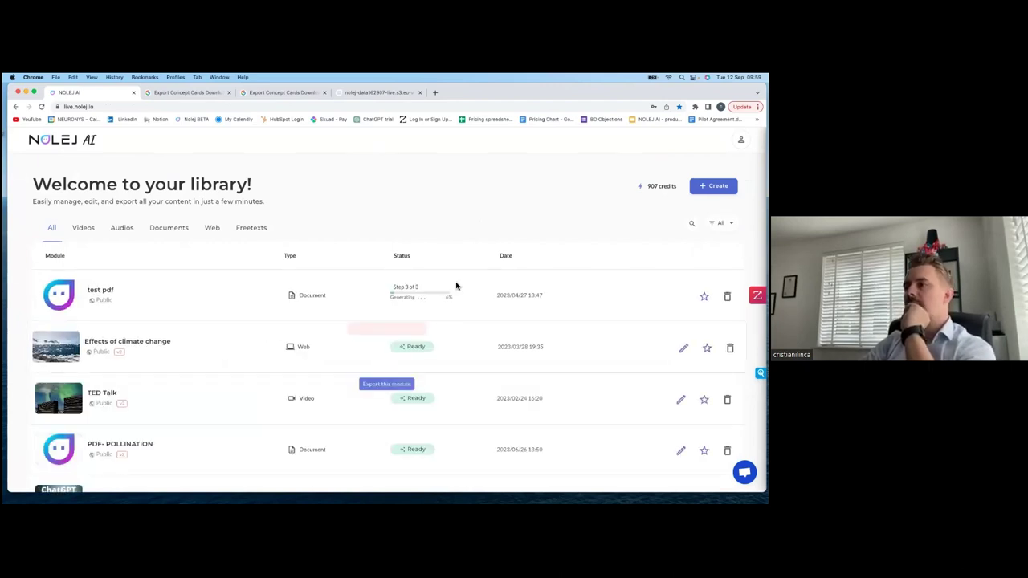
Open the TED Talk video module from the library and start its All-in-One Course
click(103, 397)
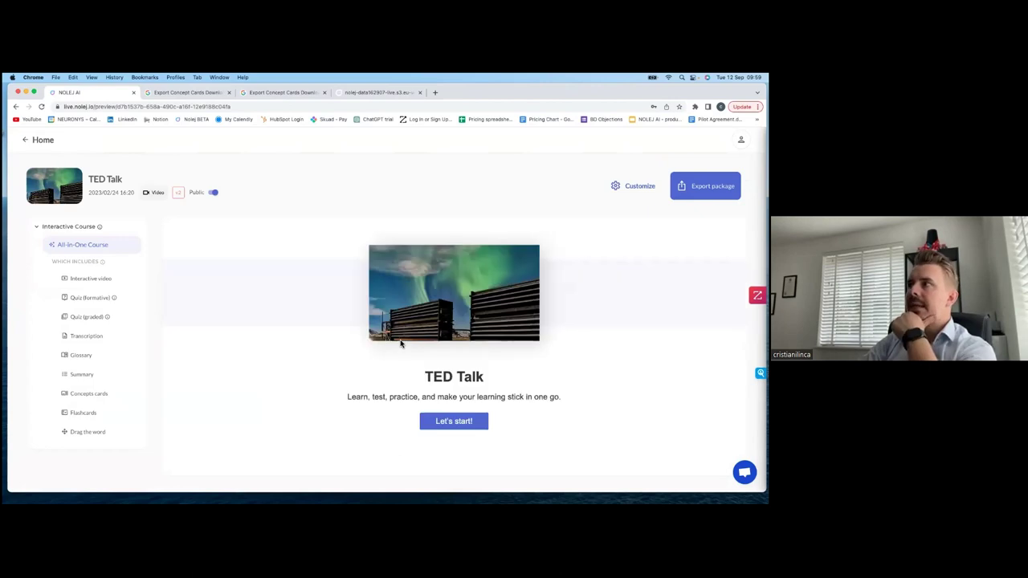
click(462, 423)
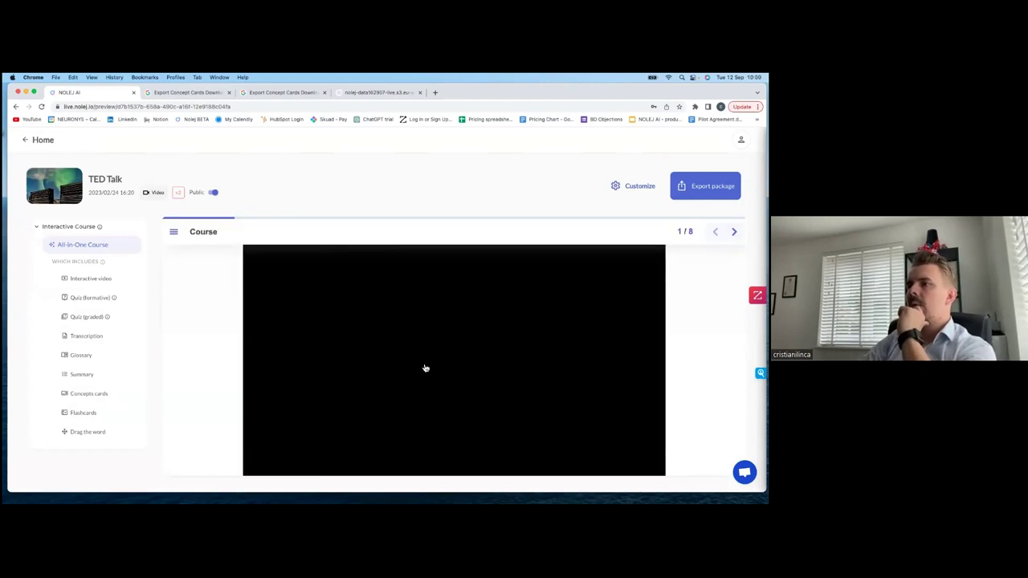